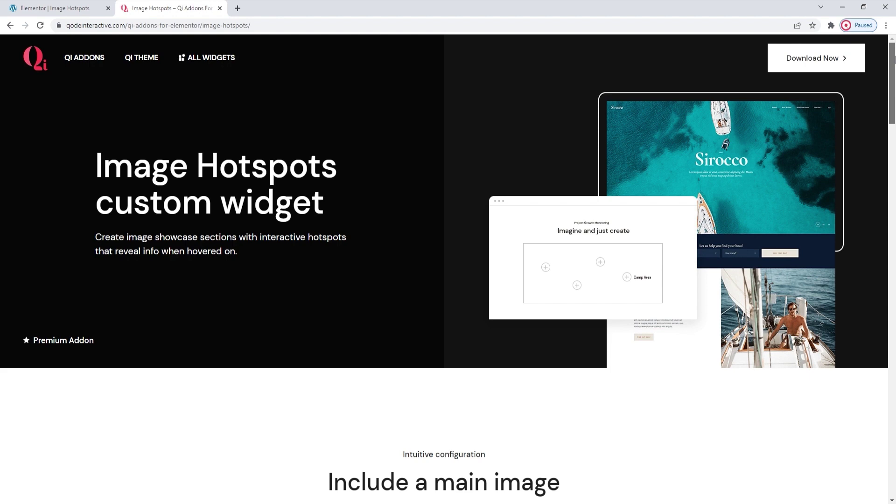
Look through the Image Hotspots demo page and reveal the example hotspots' information on the sample images.
drag(895, 60, 895, 127)
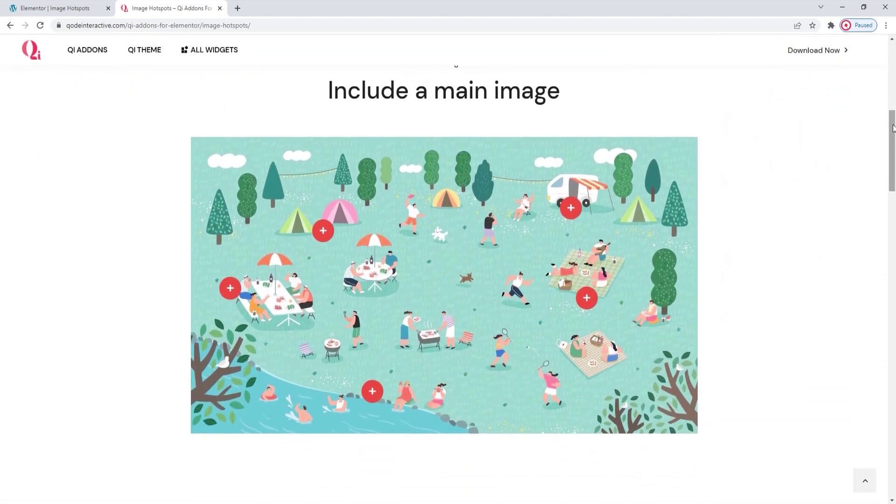
mouse_move(579, 221)
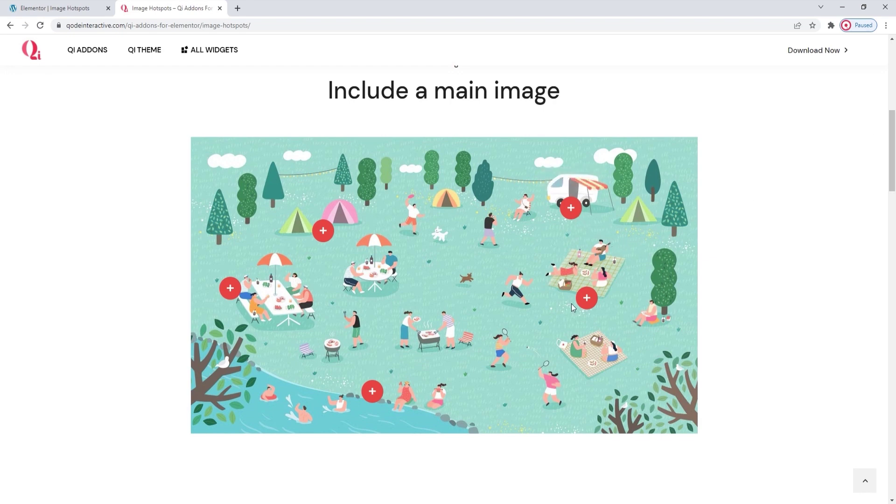
mouse_move(587, 299)
mouse_move(328, 237)
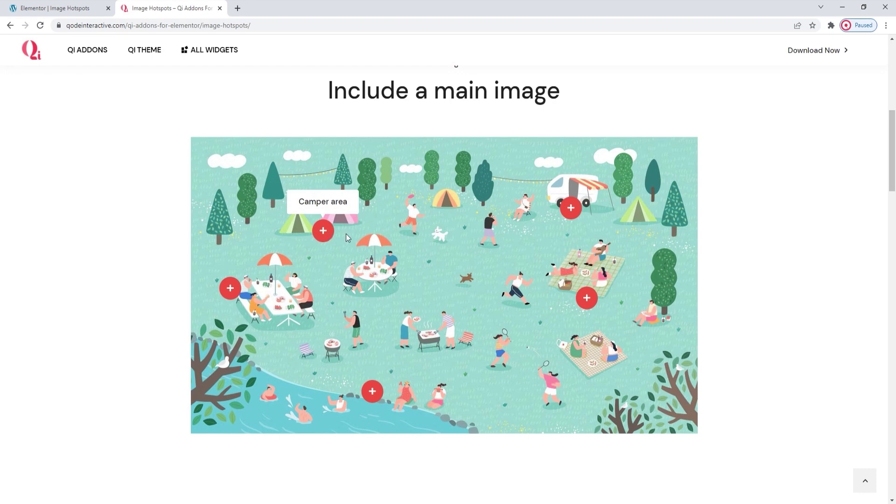
drag(892, 155, 894, 294)
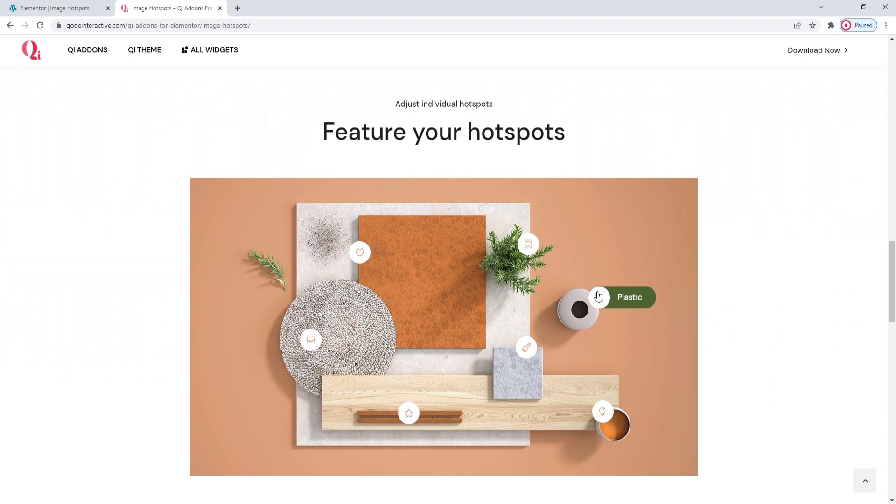
drag(894, 276, 891, 392)
mouse_move(857, 358)
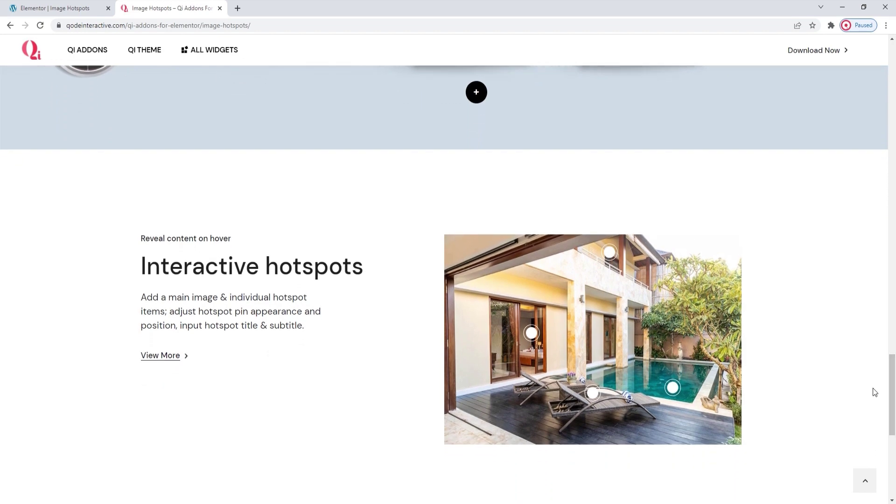
mouse_move(695, 389)
drag(894, 391, 895, 409)
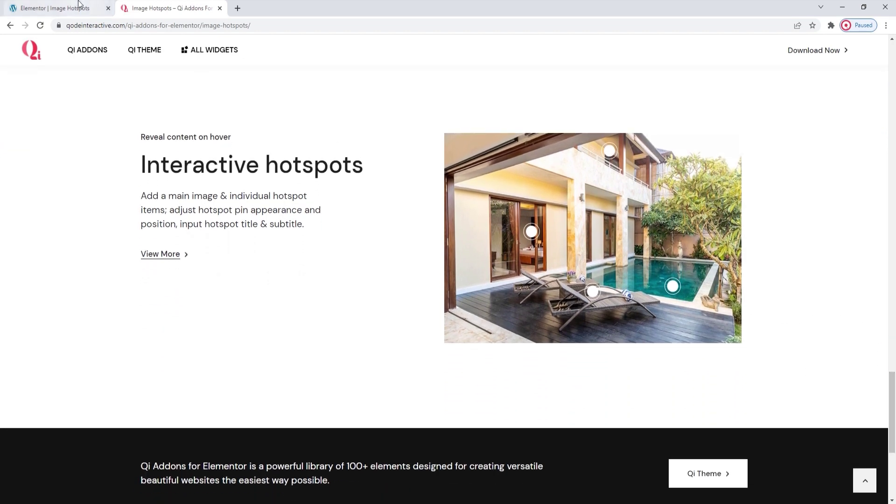
Switch to the Elementor page editor, search the widgets for "image hot" and add the Image Hotspots widget to the empty section.
click(56, 8)
click(72, 86)
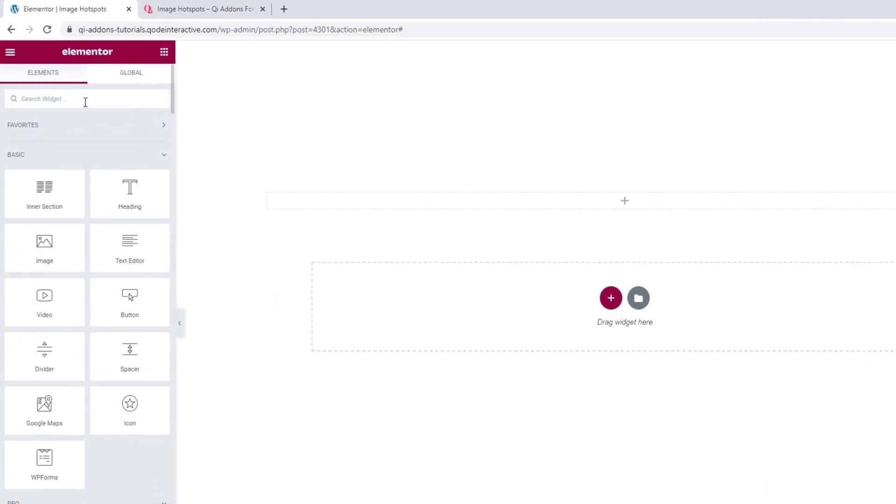
text(image hot)
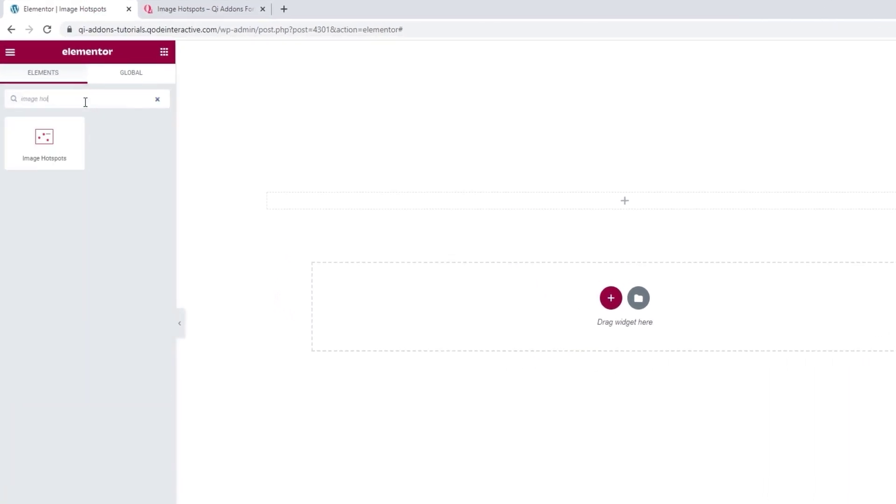
drag(64, 140, 422, 204)
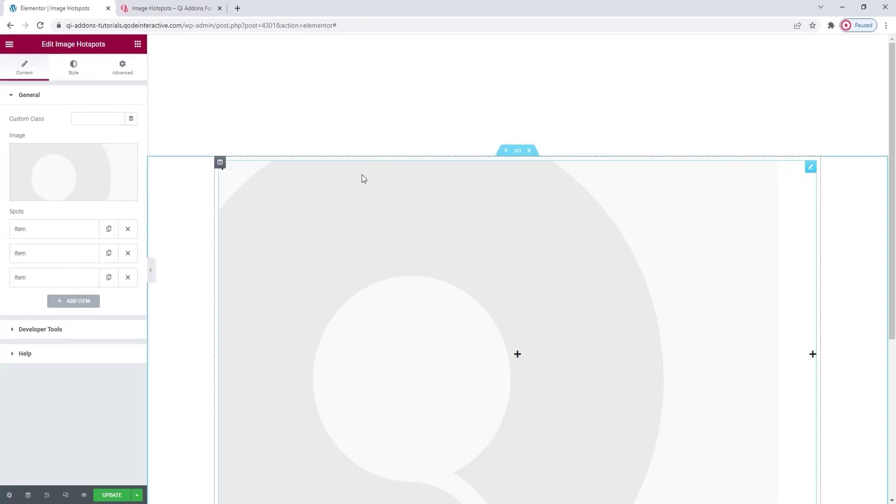
Preview the default hotspots' information and insert interactive-hotspots-img.jpg from the media library as the widget's main image.
scroll(362, 174, down, 2)
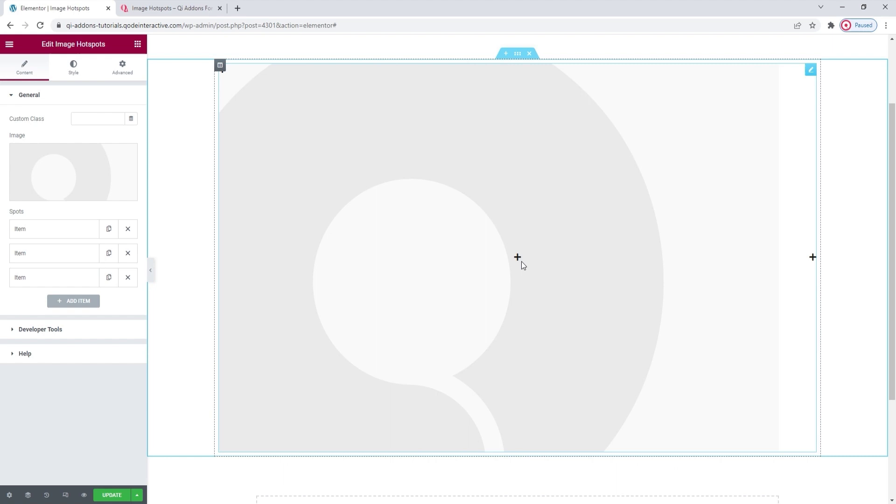
mouse_move(520, 263)
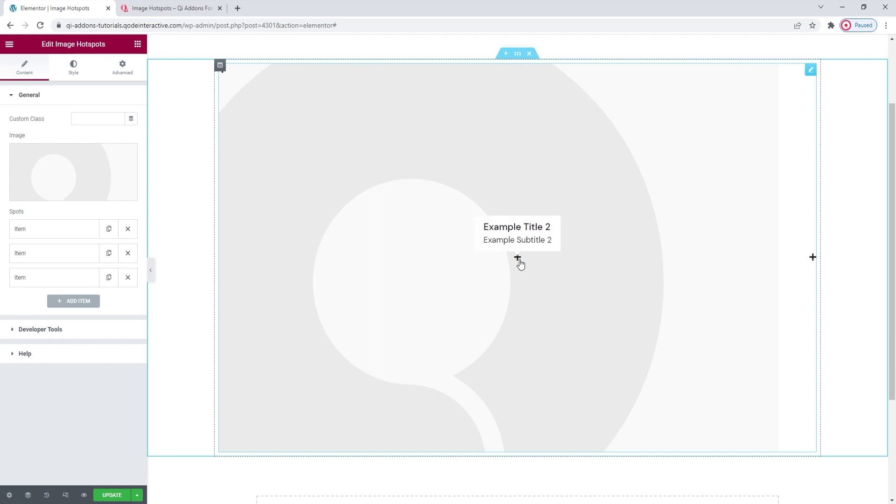
mouse_move(225, 76)
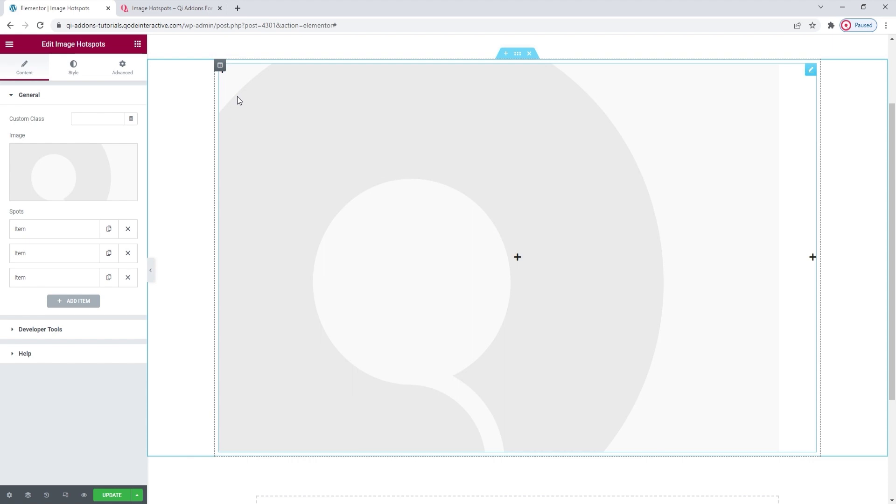
mouse_move(84, 165)
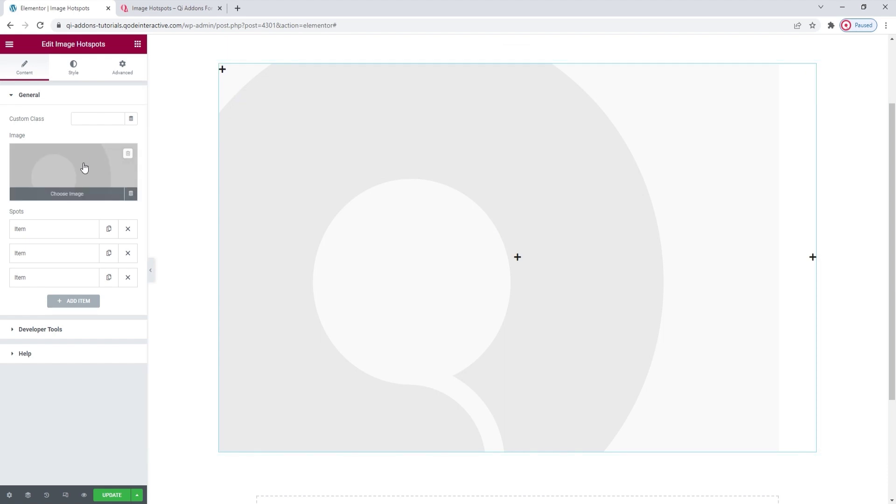
click(84, 167)
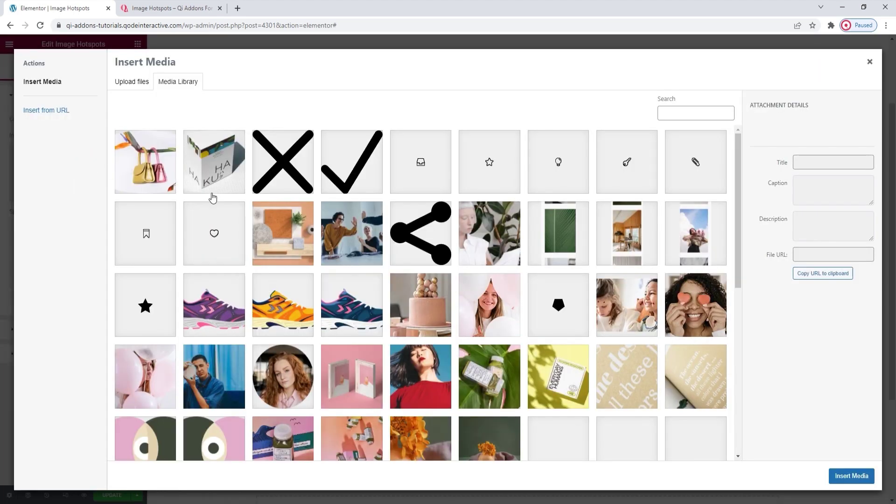
click(294, 231)
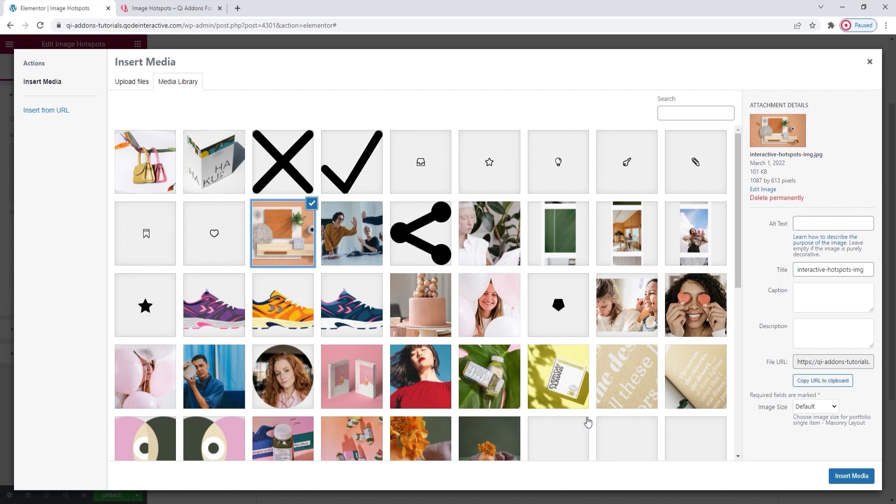
click(866, 476)
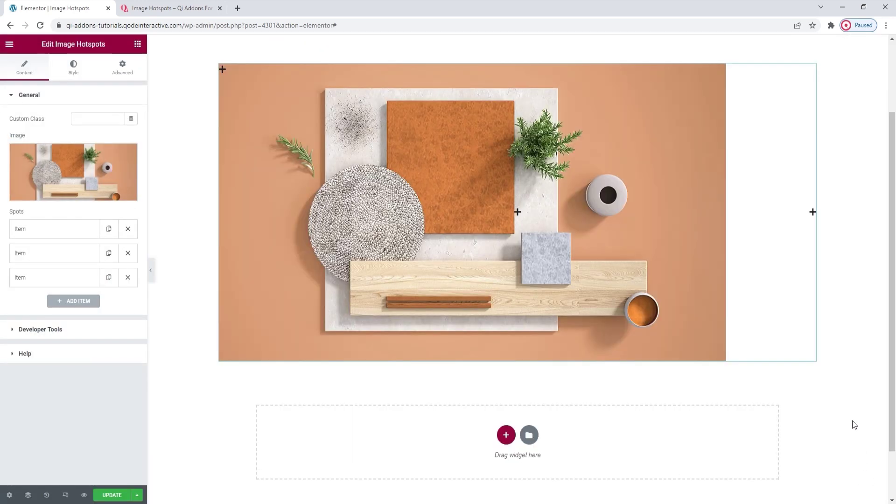
Check the horizontal alignment options in the layout settings of the column that holds the hotspots widget.
scroll(853, 421, up, 1)
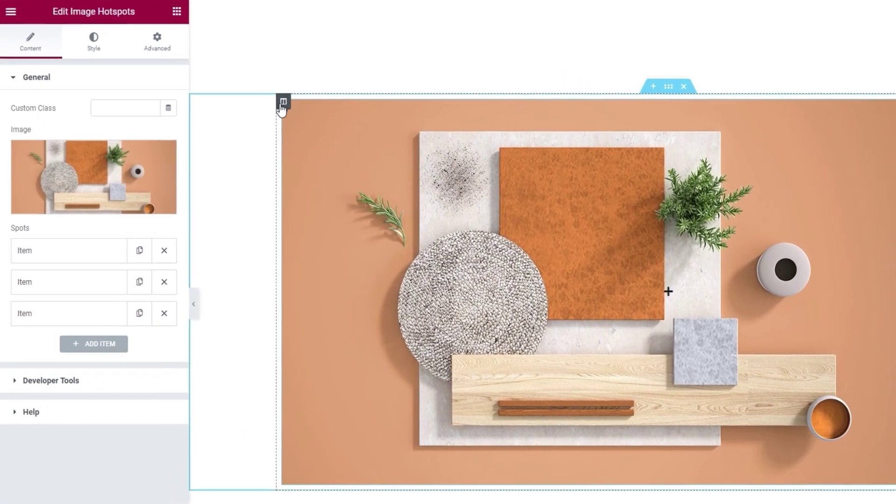
click(285, 102)
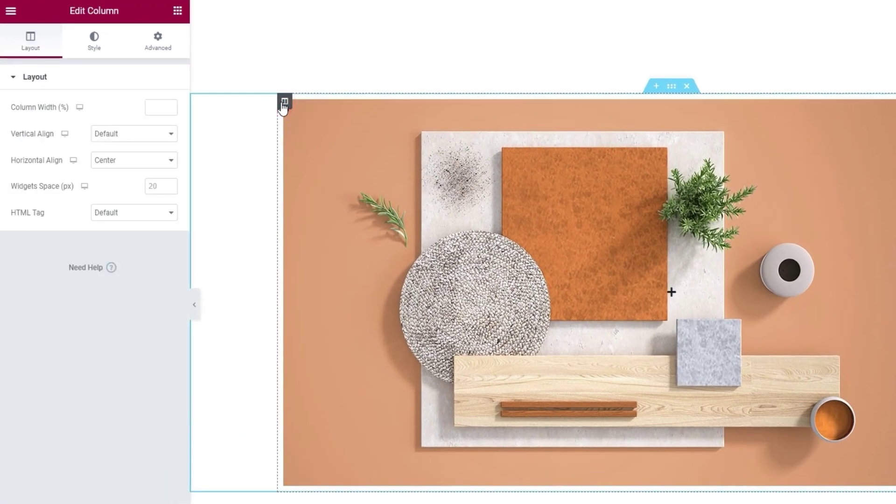
click(138, 160)
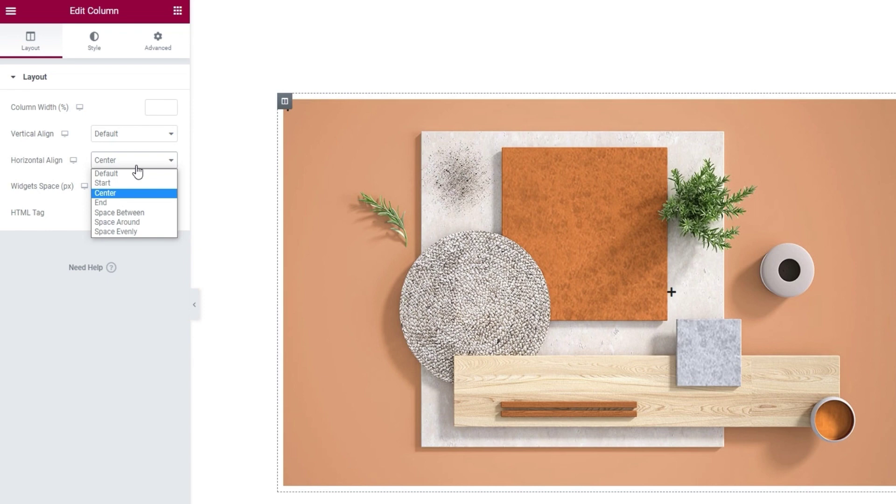
click(137, 166)
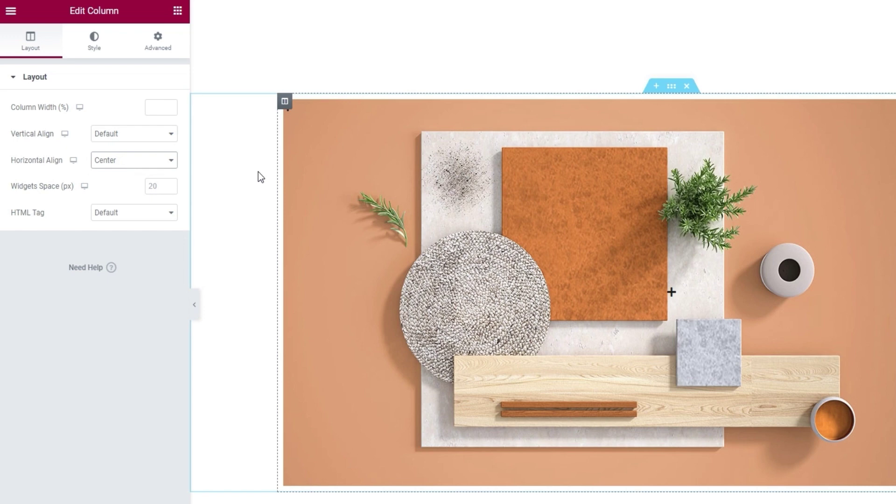
Set the Image Hotspots widget's positioning width to Inline (auto) and update the page.
click(326, 177)
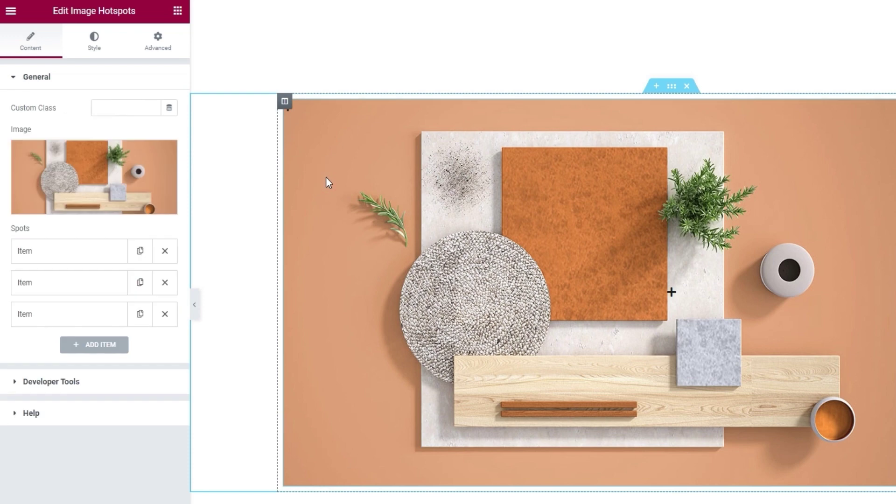
click(171, 55)
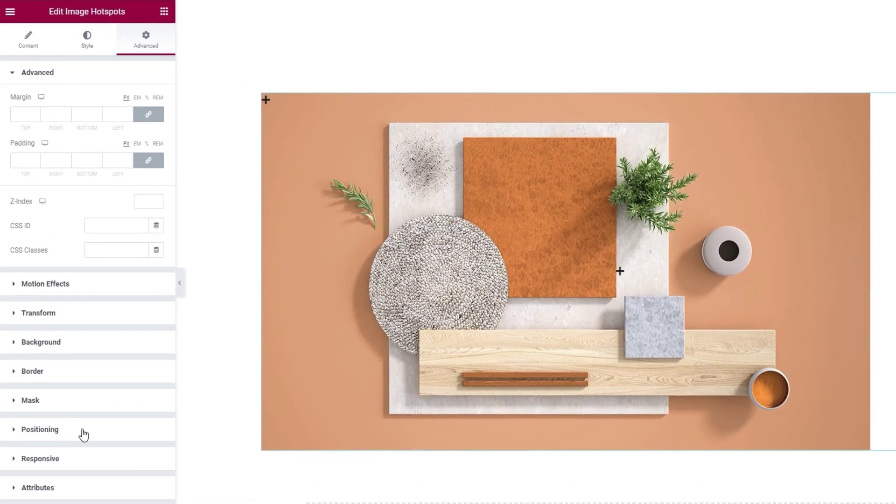
click(84, 432)
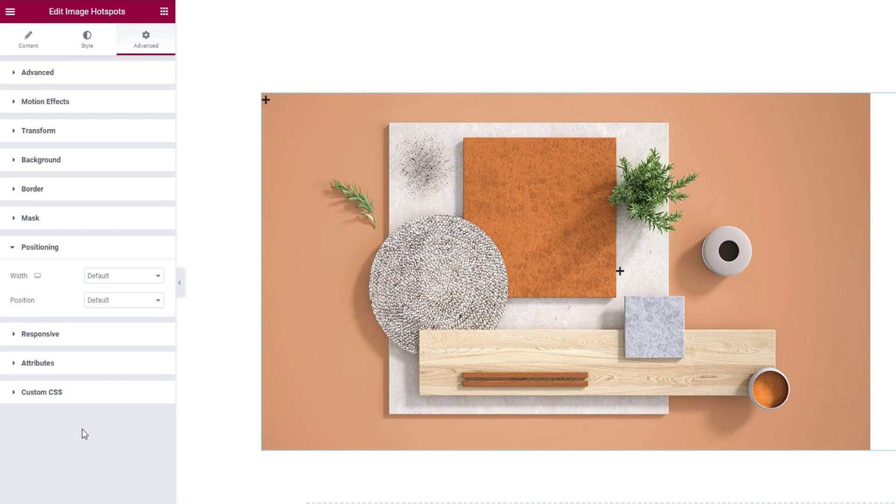
click(127, 281)
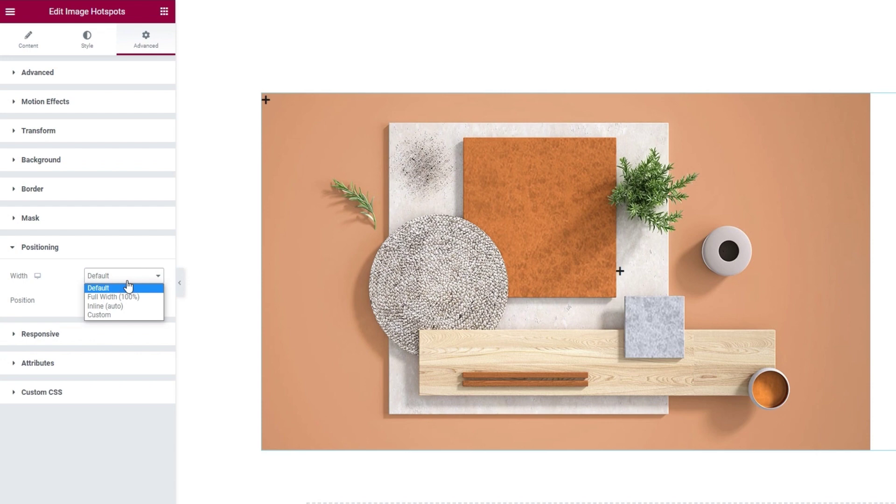
click(124, 305)
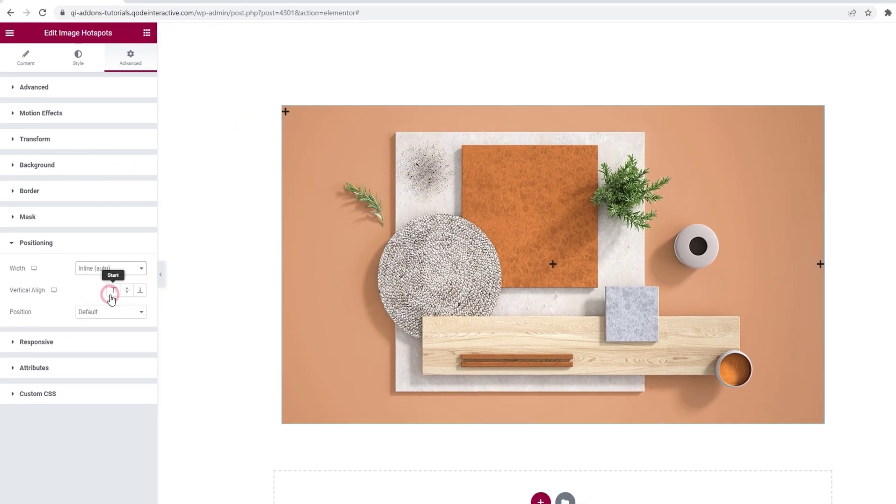
click(352, 267)
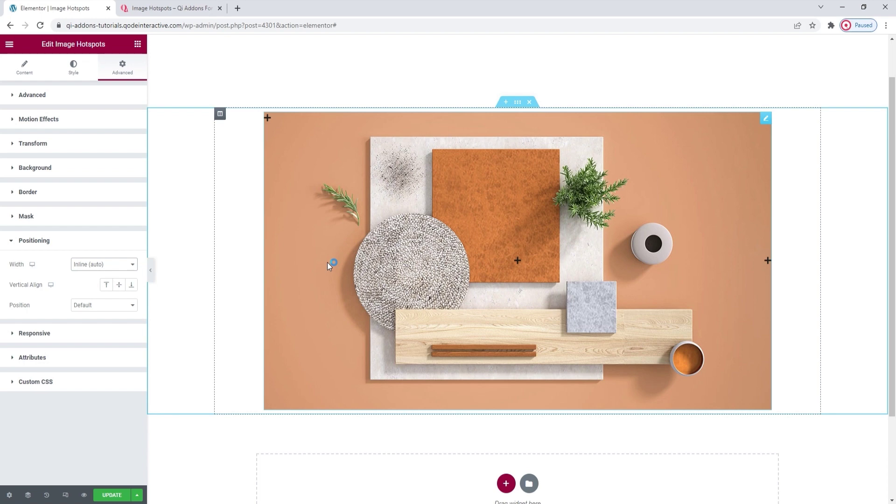
click(111, 495)
Add a trial hotspot item to the widget's spots and delete every item except the first one.
click(420, 281)
click(37, 69)
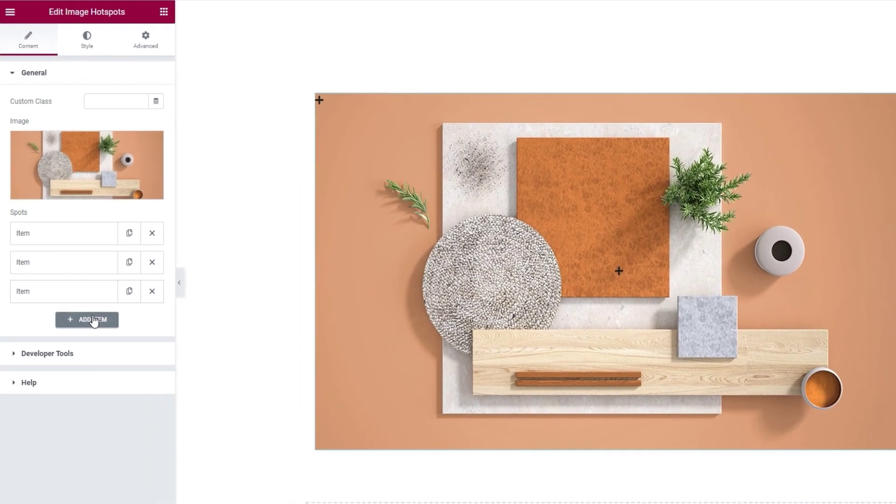
click(80, 301)
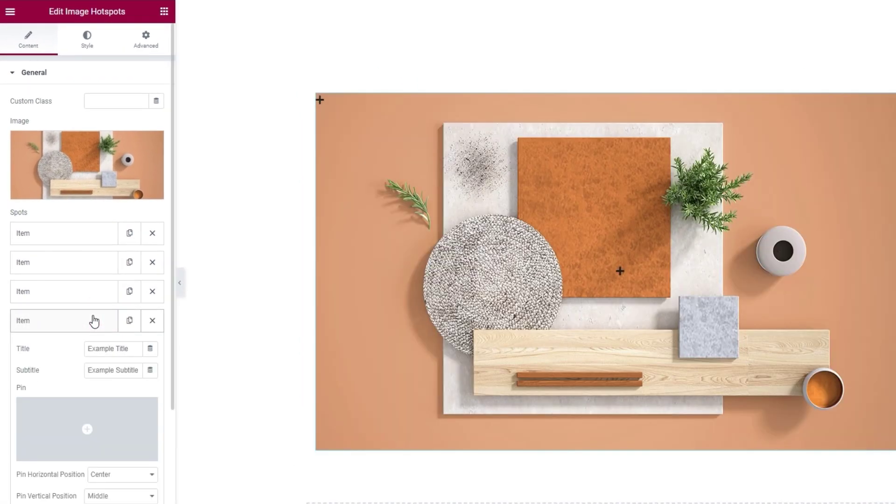
click(153, 320)
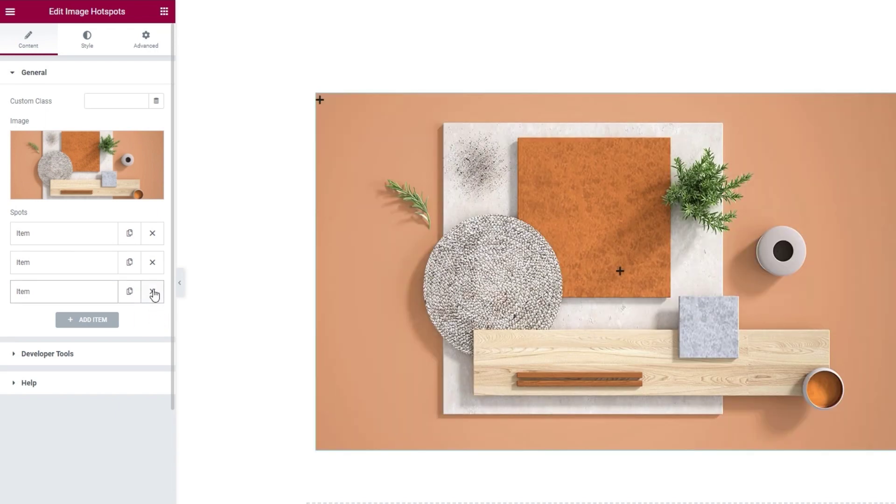
click(153, 291)
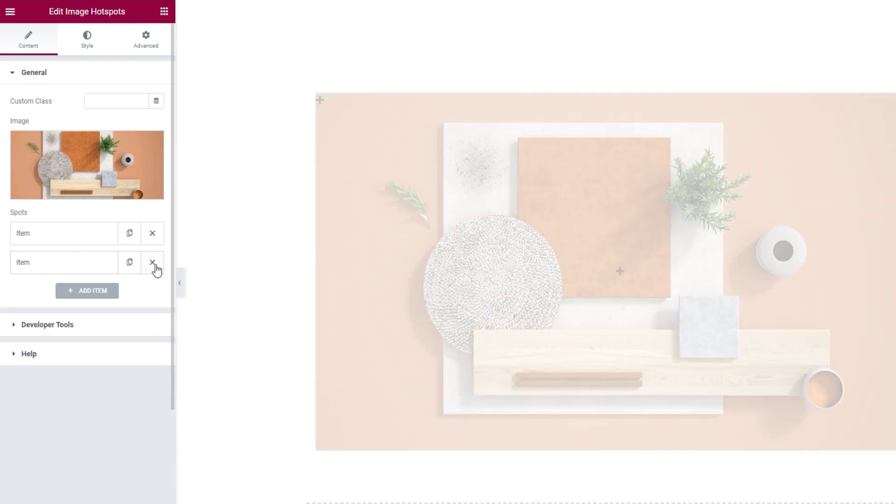
click(152, 263)
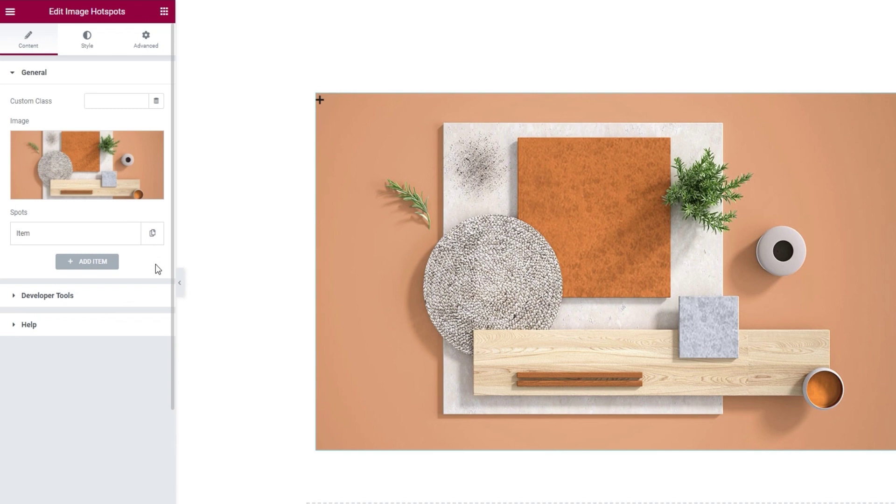
Try the Center pin horizontal position on the remaining hotspot item and change it to Right.
click(87, 235)
scroll(84, 234, down, 1)
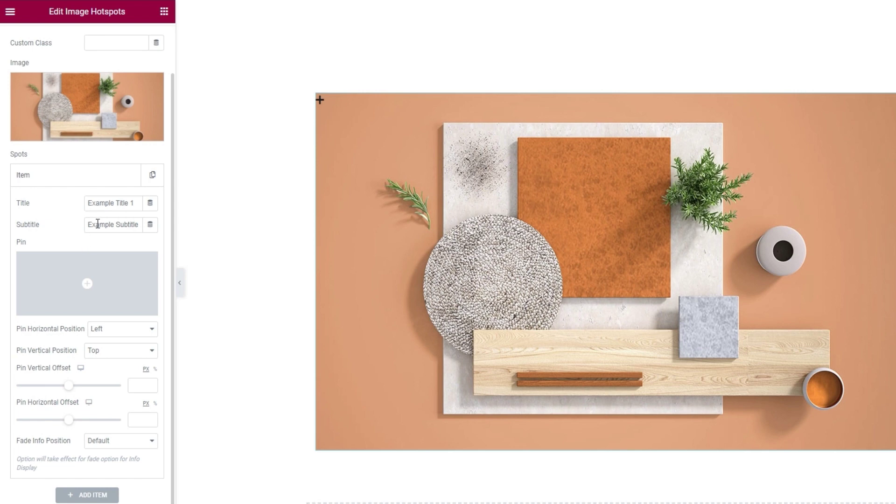
mouse_move(322, 102)
click(114, 332)
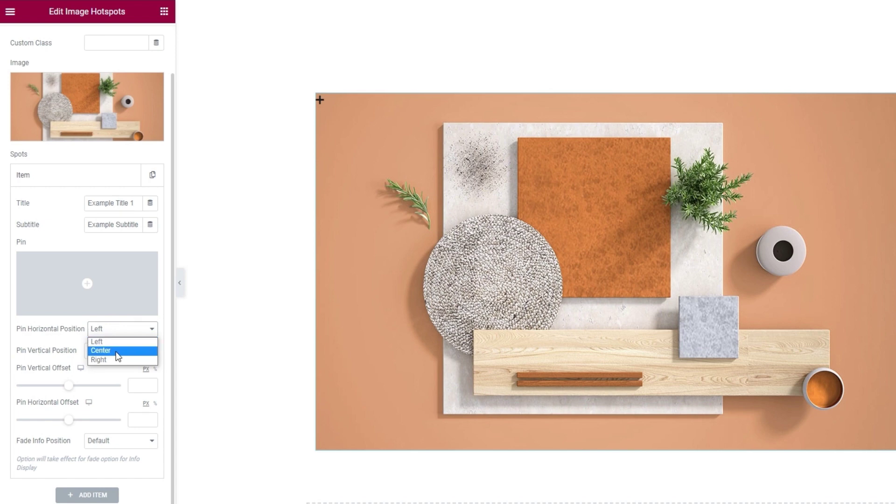
click(116, 352)
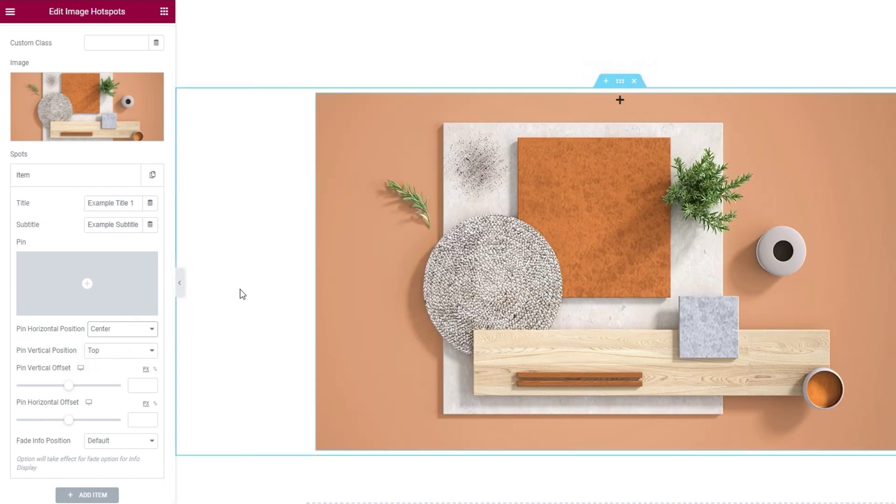
click(136, 329)
click(126, 360)
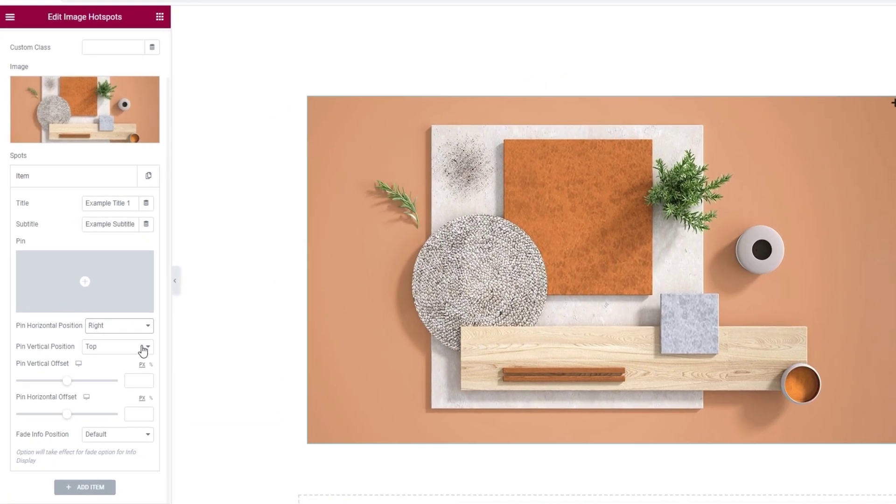
Set the hotspot item's pin horizontal position to Center and try the Middle vertical position.
click(107, 309)
click(117, 350)
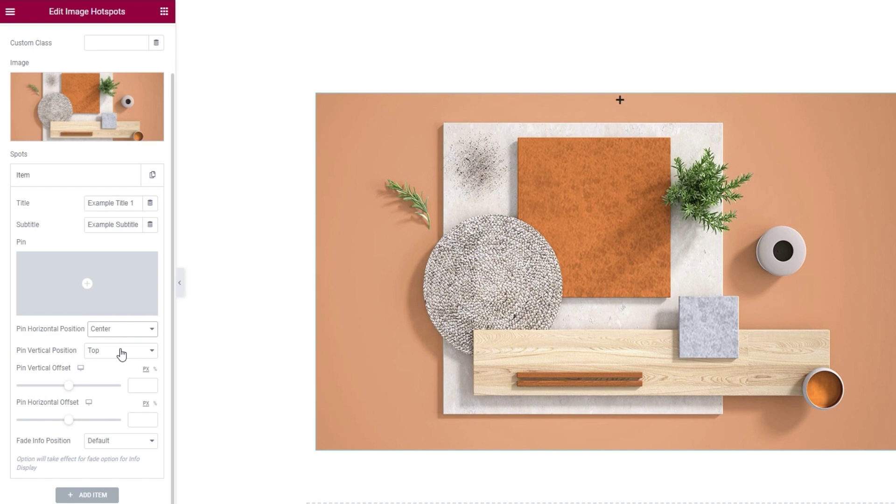
click(120, 351)
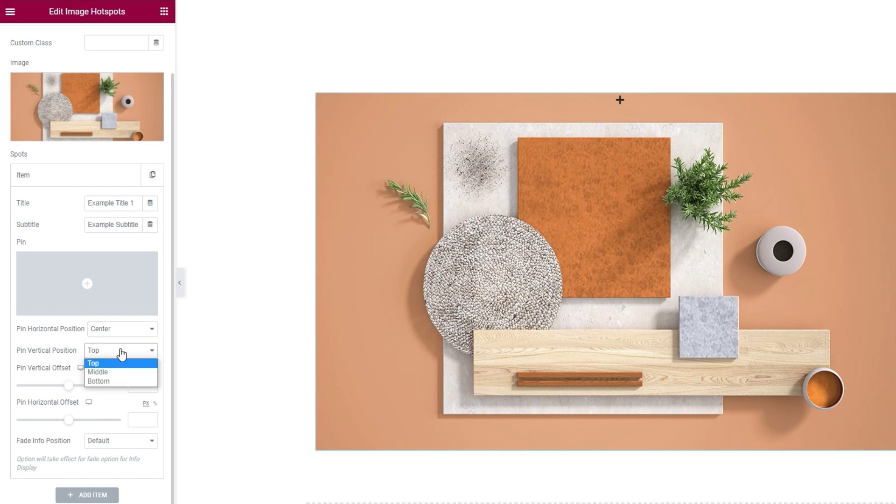
click(118, 372)
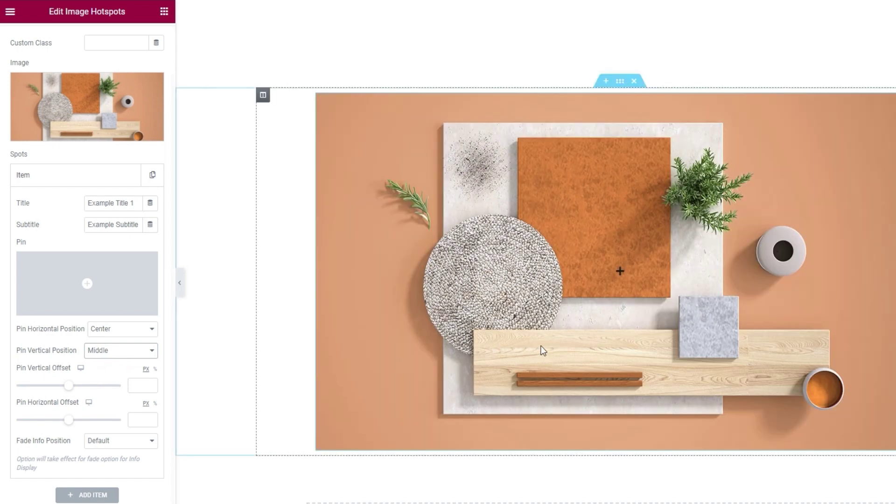
mouse_move(620, 278)
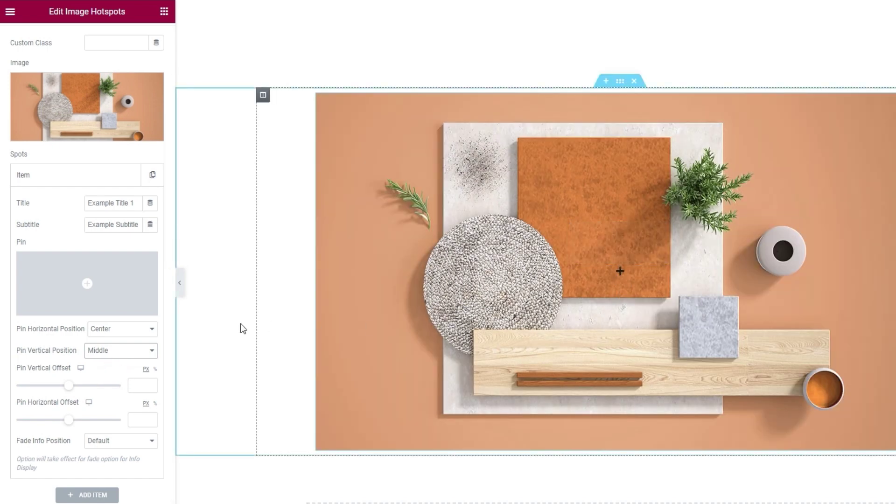
Try the Bottom pin vertical position on the hotspot item and set it back to Top.
click(120, 352)
click(114, 381)
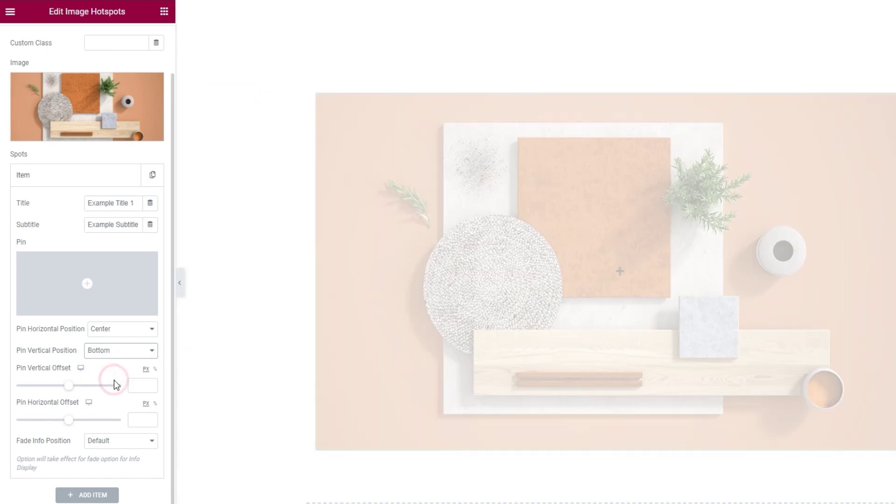
mouse_move(621, 451)
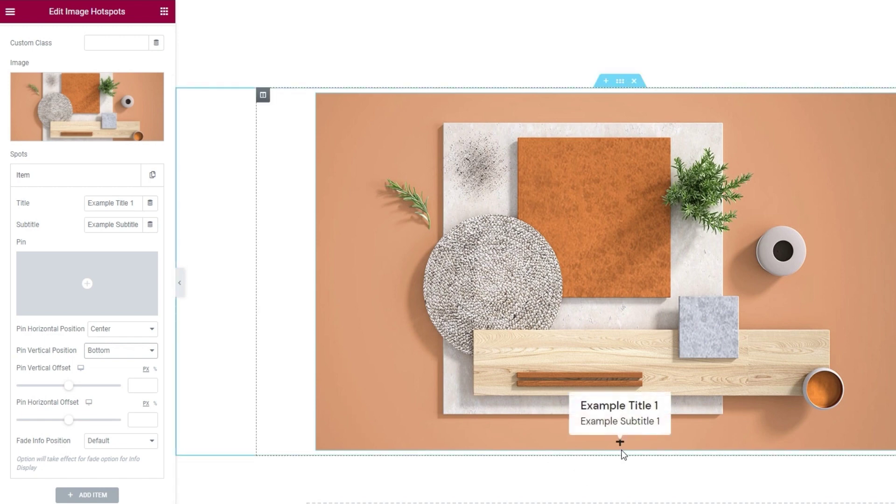
click(139, 350)
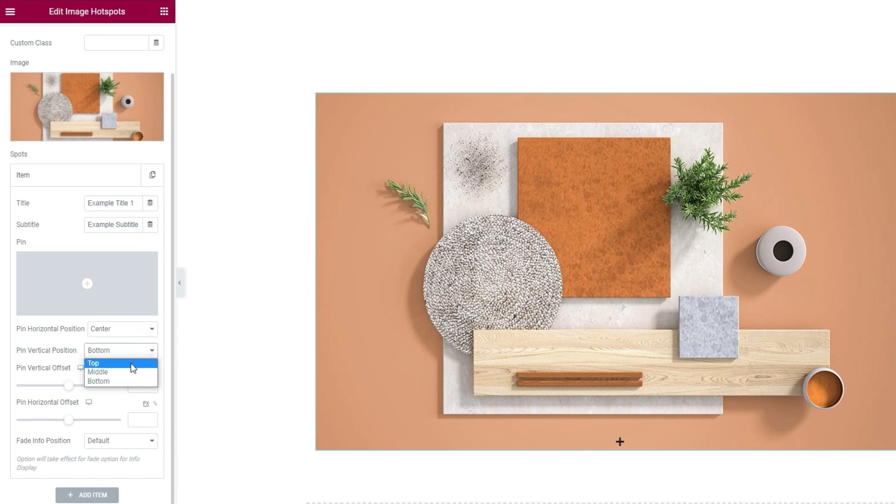
click(130, 363)
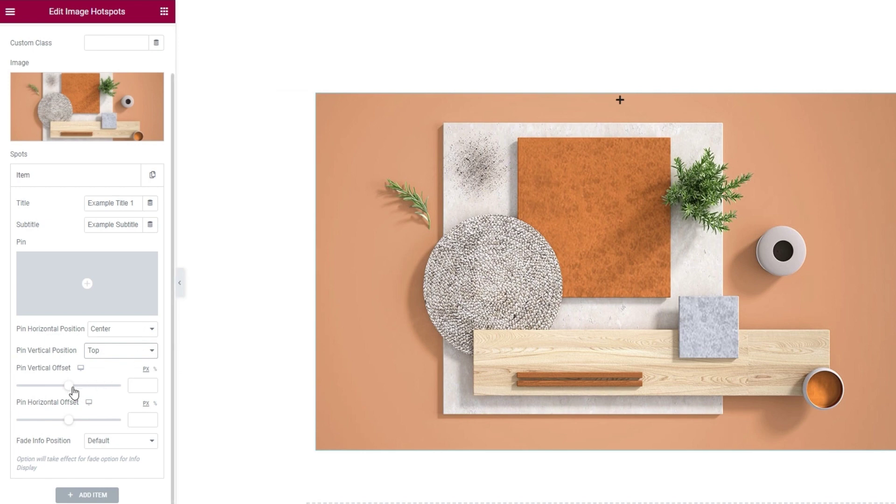
Set the hotspot item's pin vertical offset to 130 px.
drag(72, 388, 93, 389)
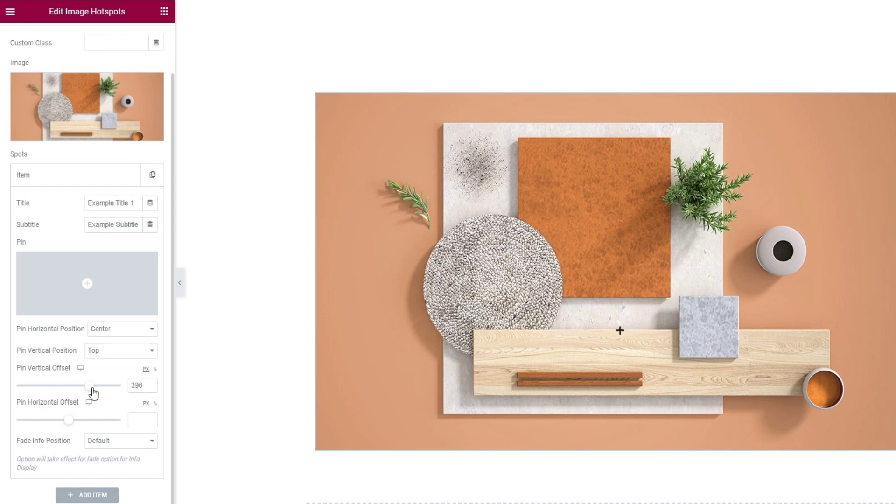
mouse_move(621, 340)
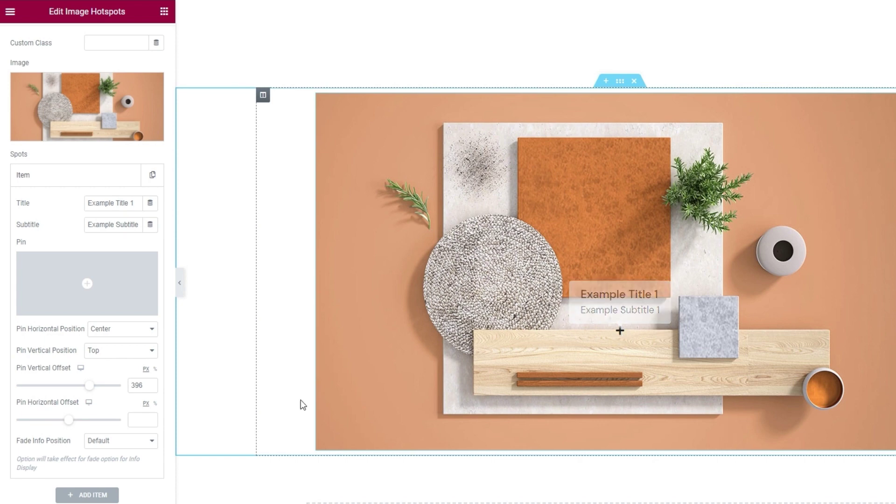
double_click(132, 386)
text(130)
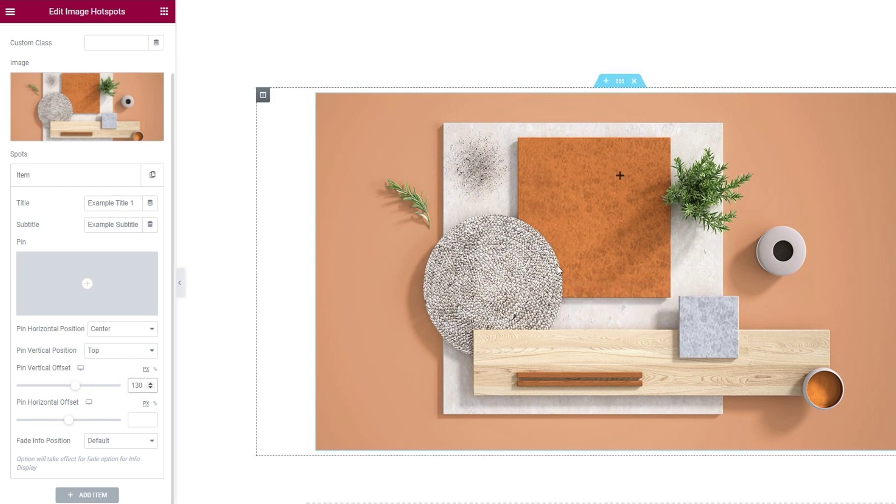
mouse_move(623, 182)
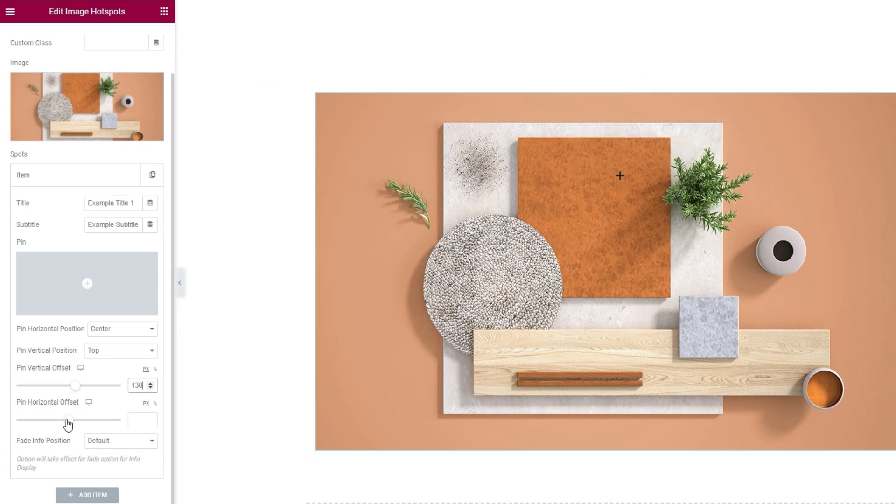
Set the hotspot item's pin horizontal offset to -181 px.
drag(69, 424, 61, 423)
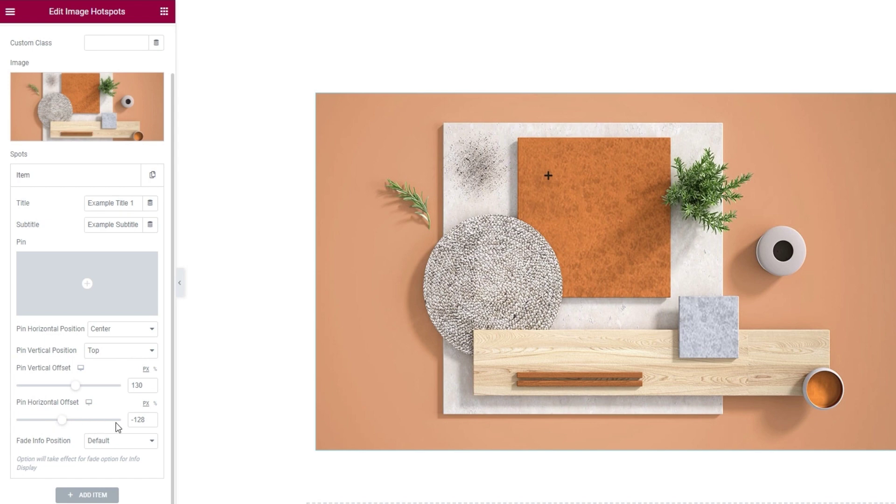
drag(137, 421, 146, 424)
text(81)
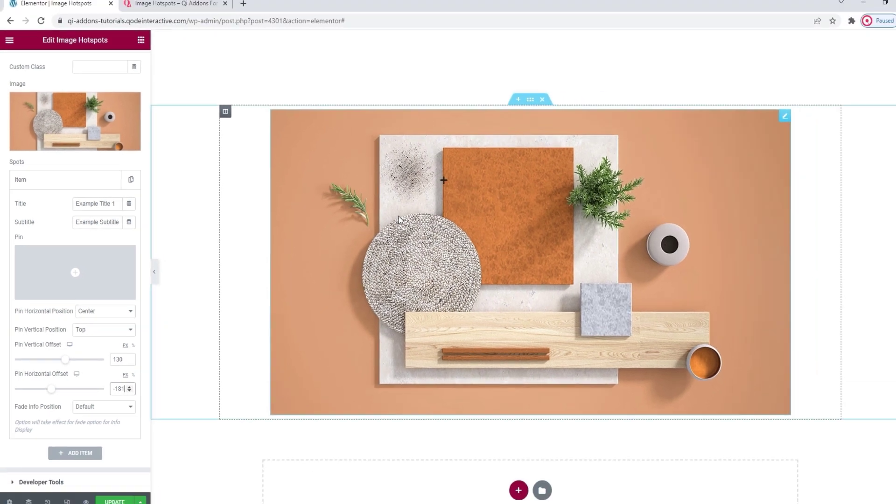
mouse_move(513, 180)
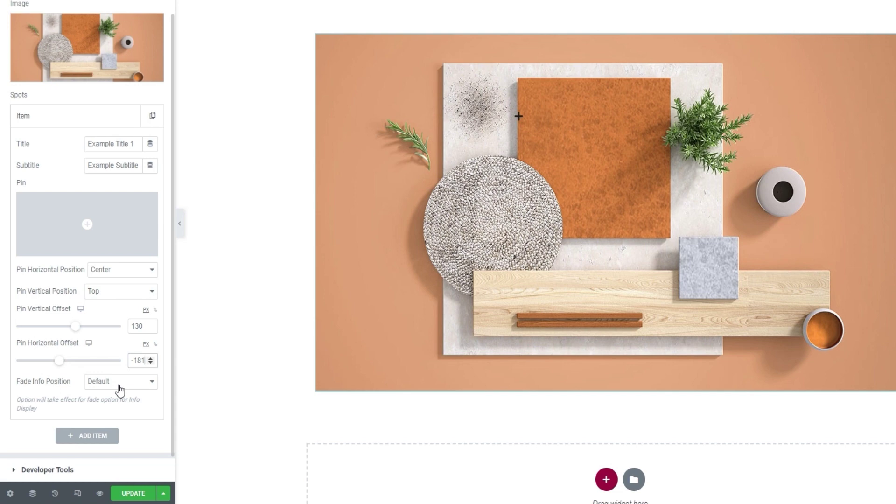
Check the available Fade Info Position options and preview the Default info placement on the pin.
click(119, 385)
click(115, 384)
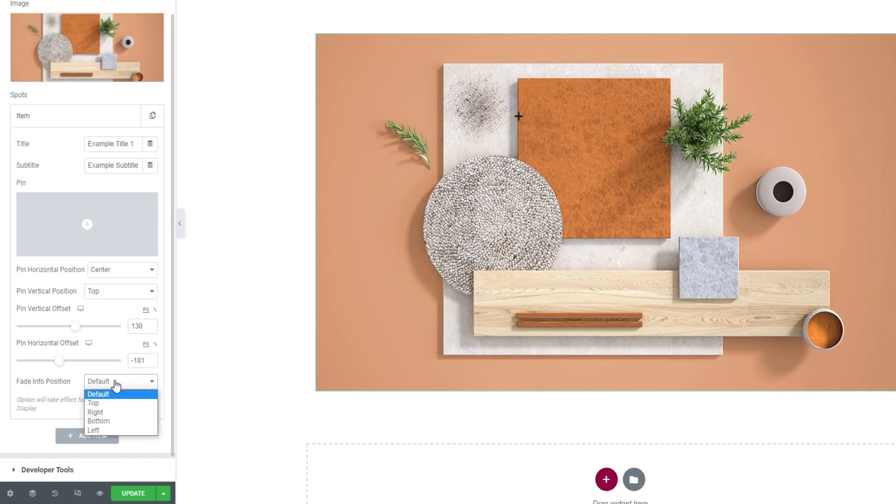
click(117, 386)
mouse_move(520, 117)
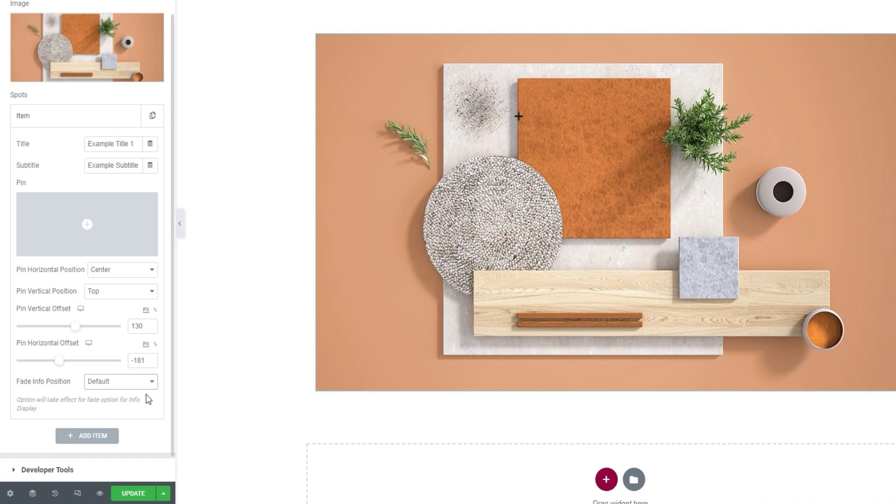
Try the Top and Right fade info positions for the hotspot item, previewing the info box at the pin.
click(132, 383)
click(122, 404)
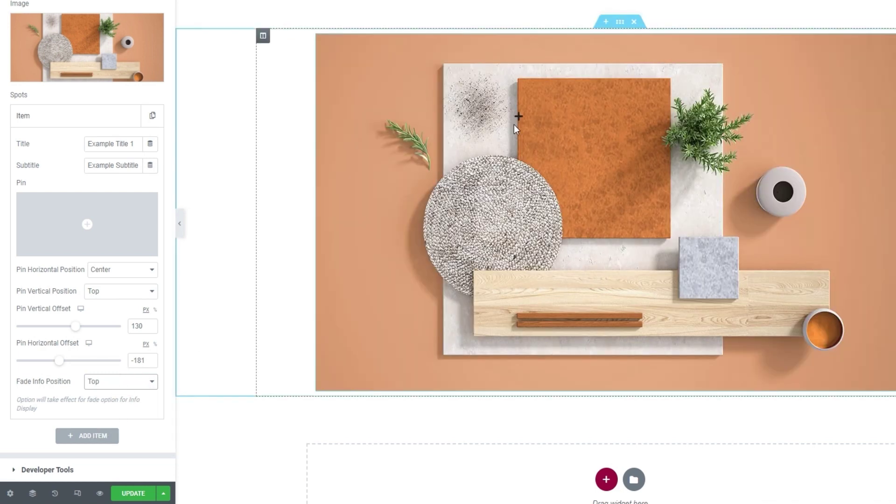
mouse_move(520, 121)
click(116, 381)
click(112, 410)
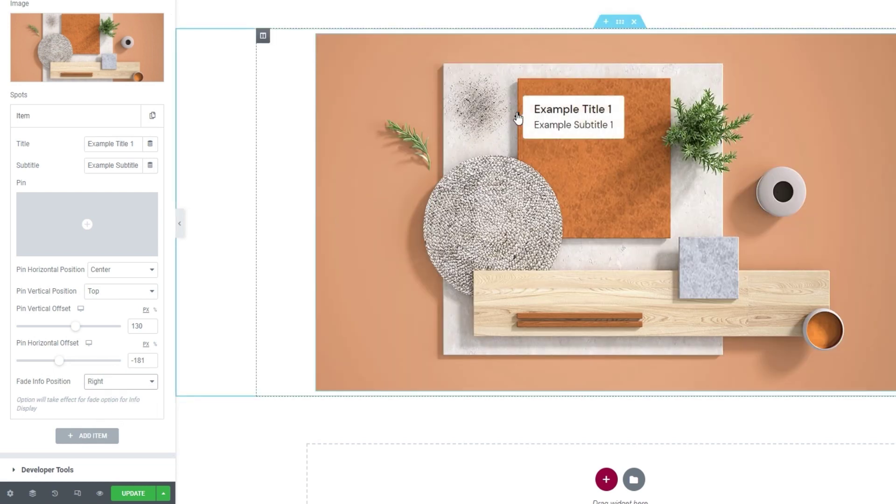
Try the Bottom and Left fade info positions for the hotspot item and restore the Default option.
click(126, 384)
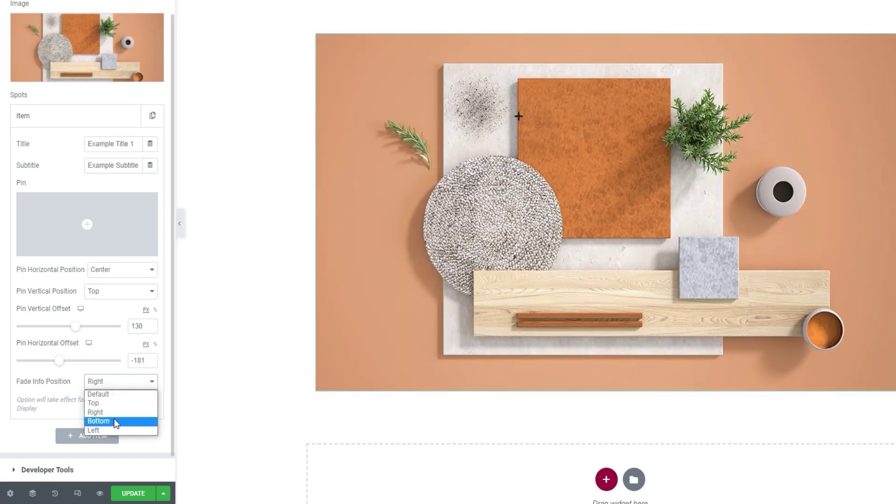
click(114, 419)
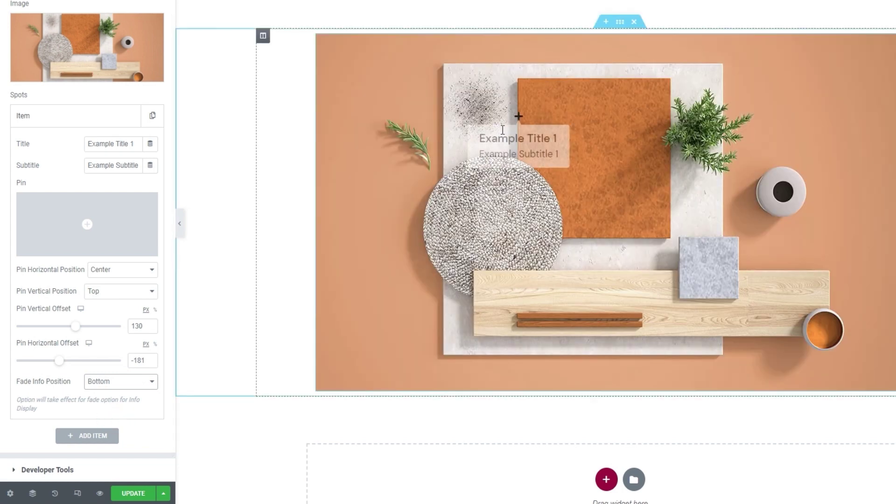
click(140, 382)
click(116, 430)
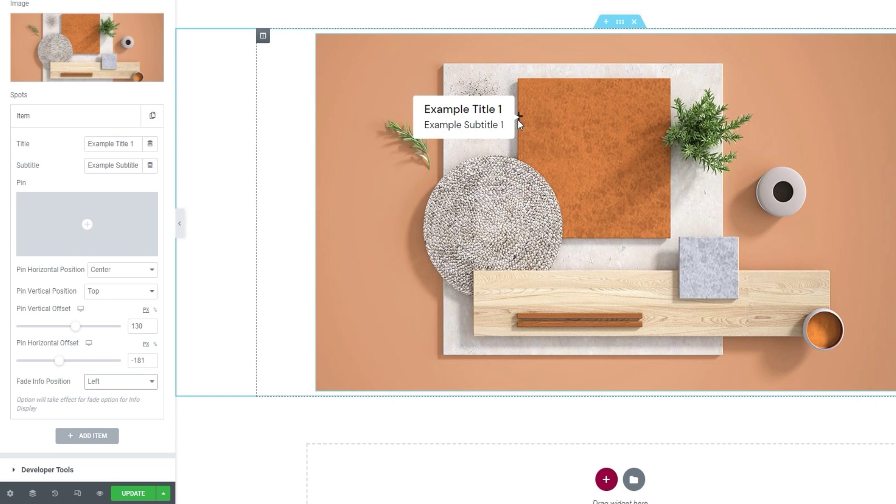
click(132, 382)
click(123, 395)
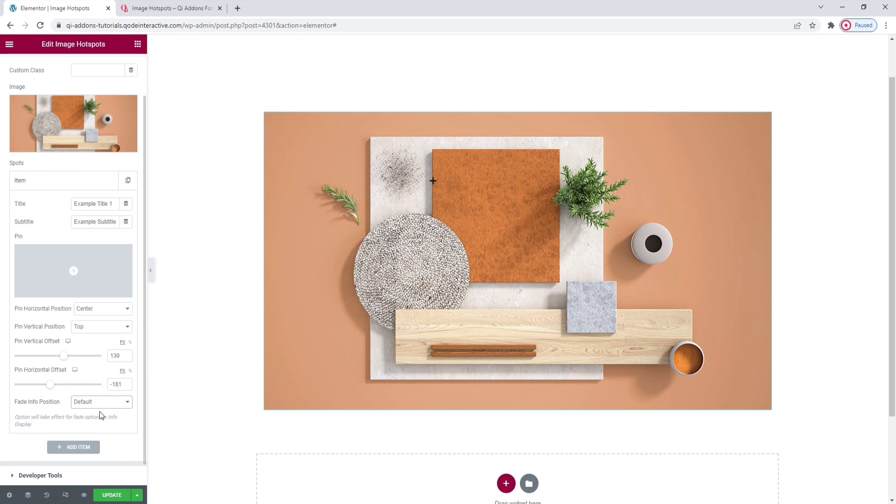
Clear the hotspot item's subtitle and change its title to "Mermer".
scroll(100, 415, up, 2)
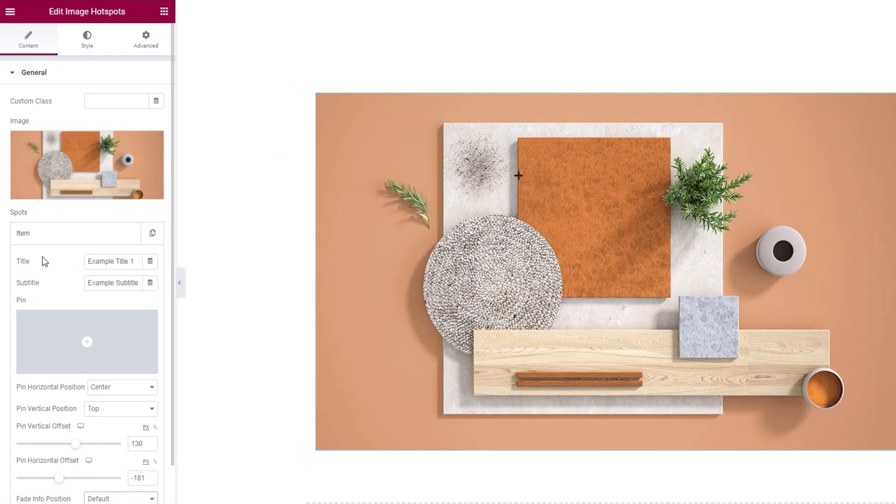
scroll(45, 260, down, 1)
scroll(66, 215, down, 1)
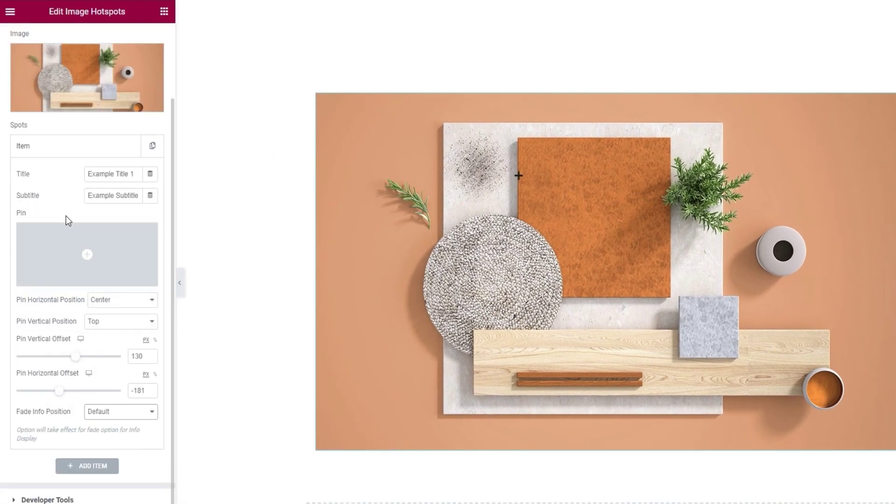
triple_click(107, 192)
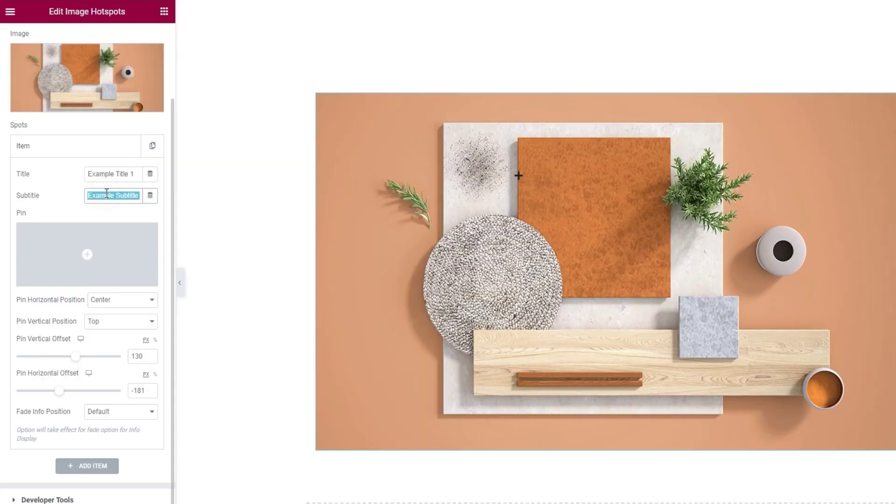
key(BackSpace)
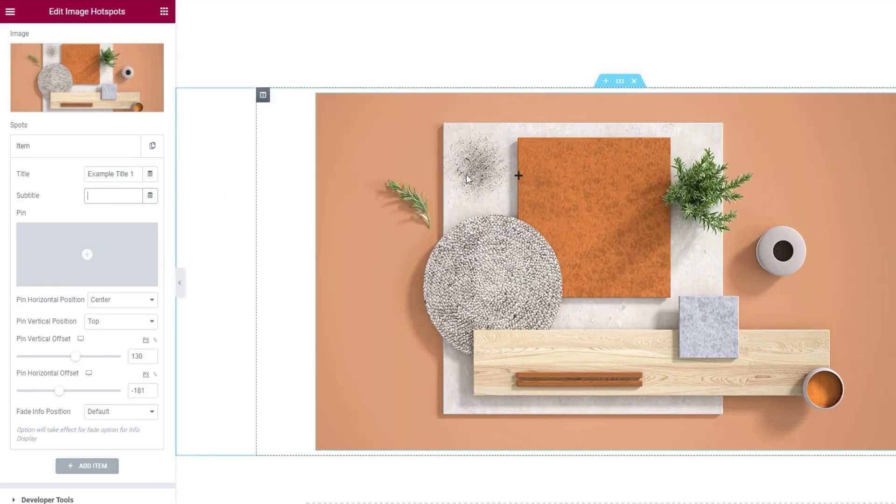
mouse_move(518, 184)
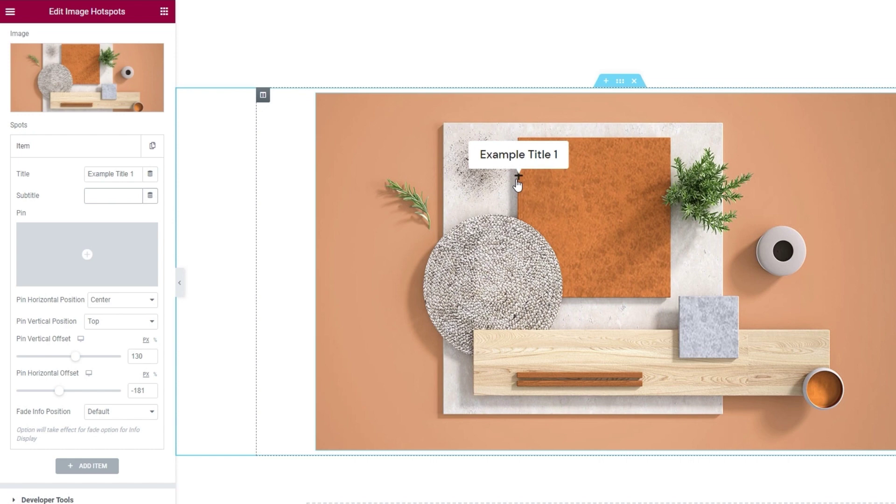
triple_click(122, 177)
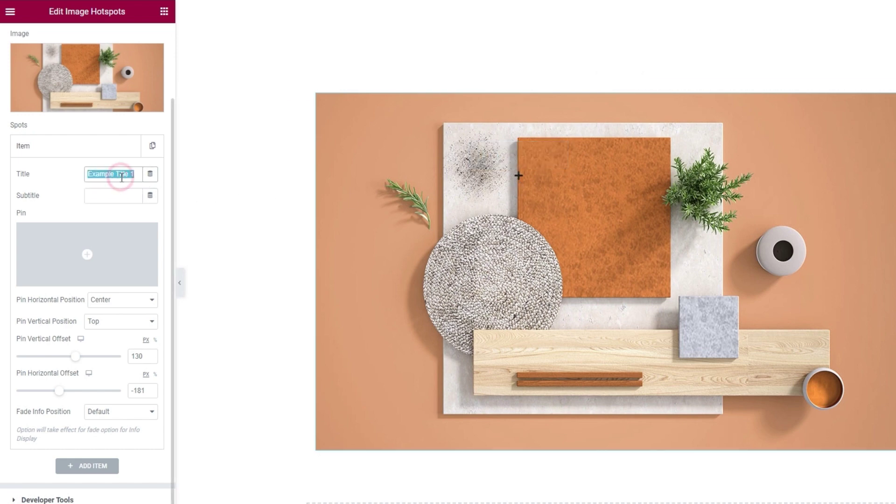
text(Mermer)
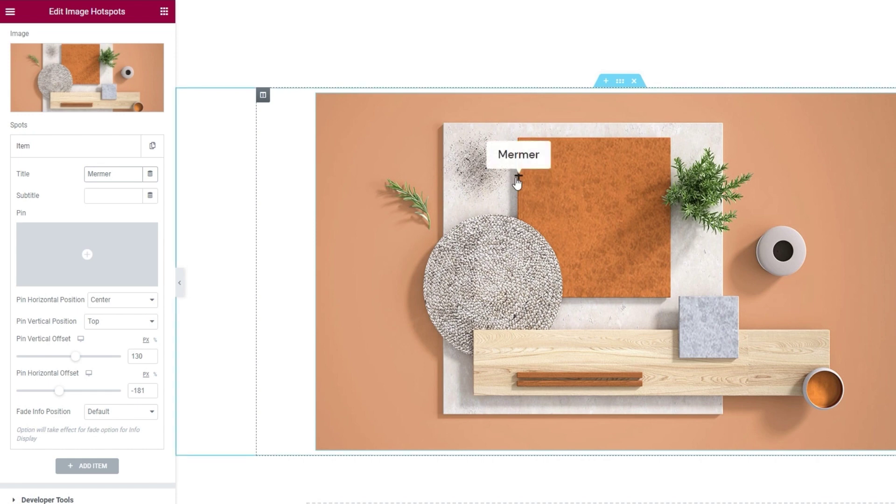
Insert the Circle icon from the icon library as the hotspot item's pin.
mouse_move(116, 262)
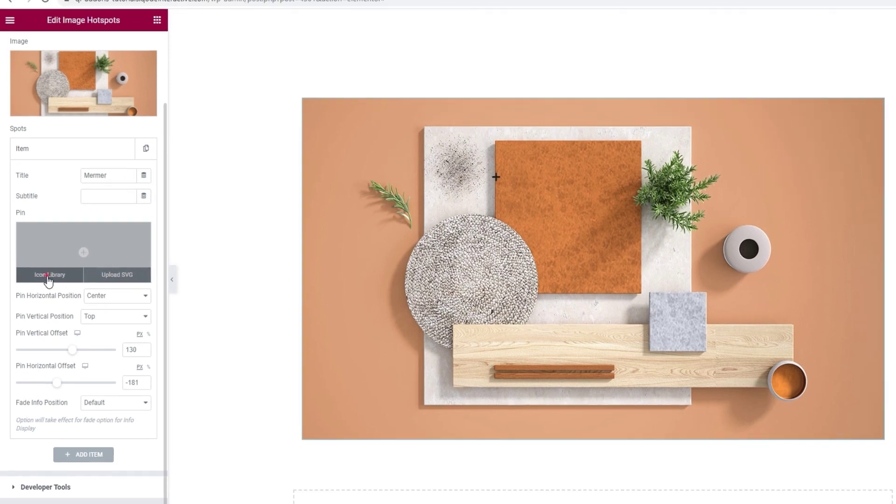
click(51, 277)
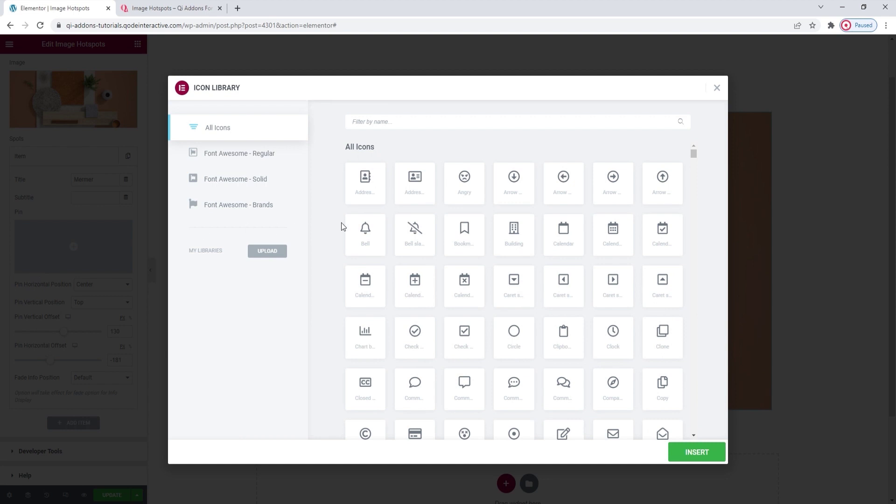
click(516, 334)
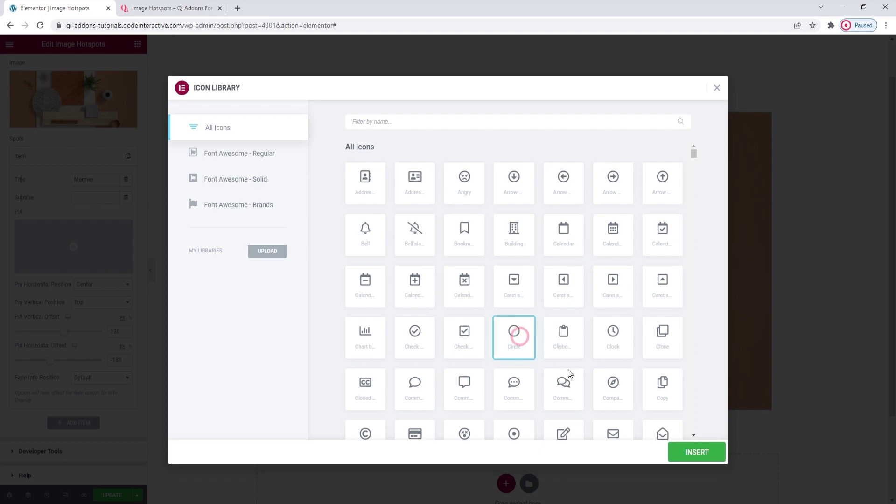
click(679, 448)
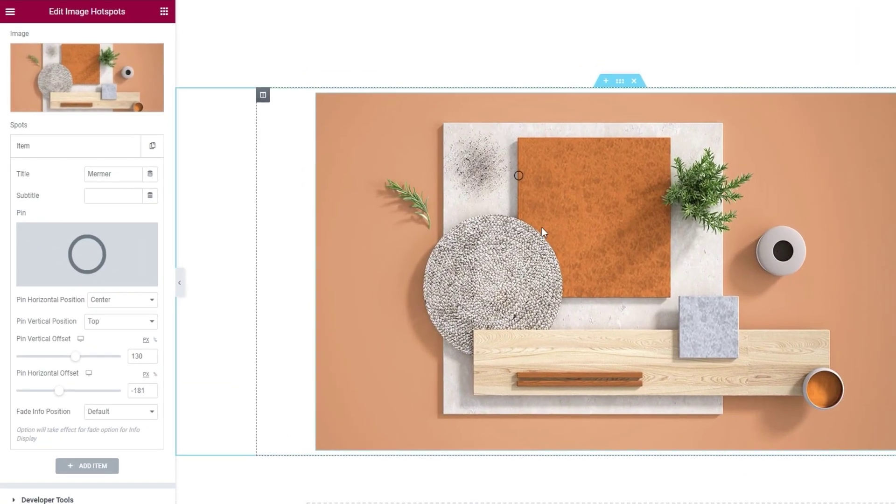
mouse_move(437, 186)
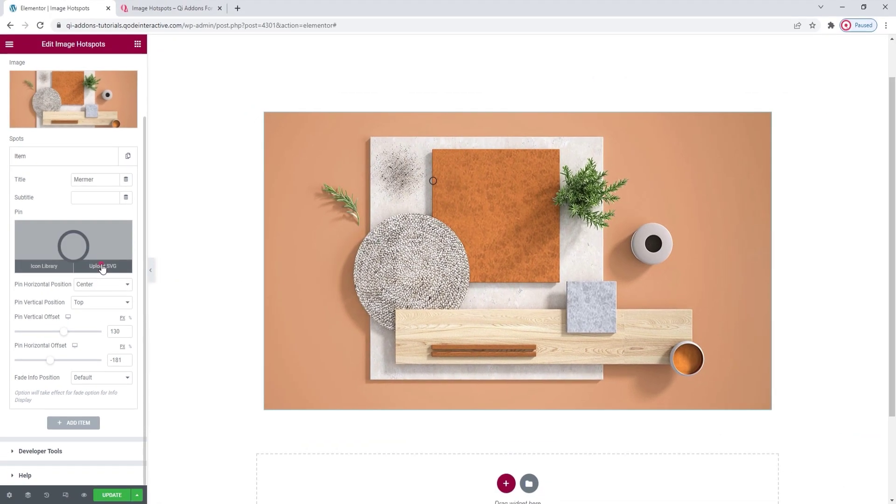
Replace the hotspot item's pin with the heart SVG interactive-hotspots-icon-1.svg from the media library and preview its info box.
click(120, 274)
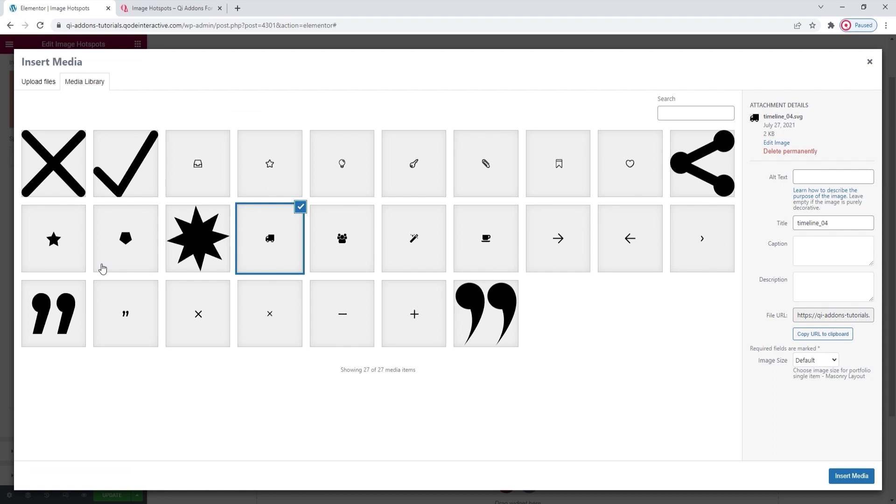
click(606, 156)
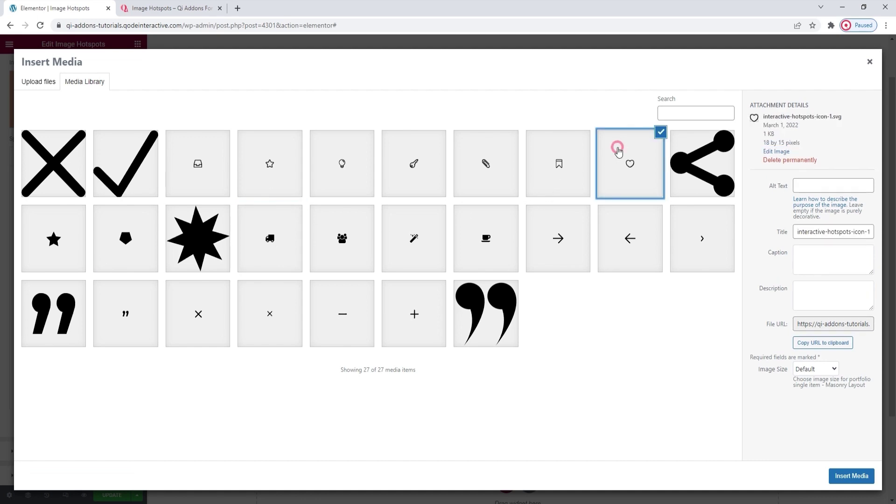
click(836, 470)
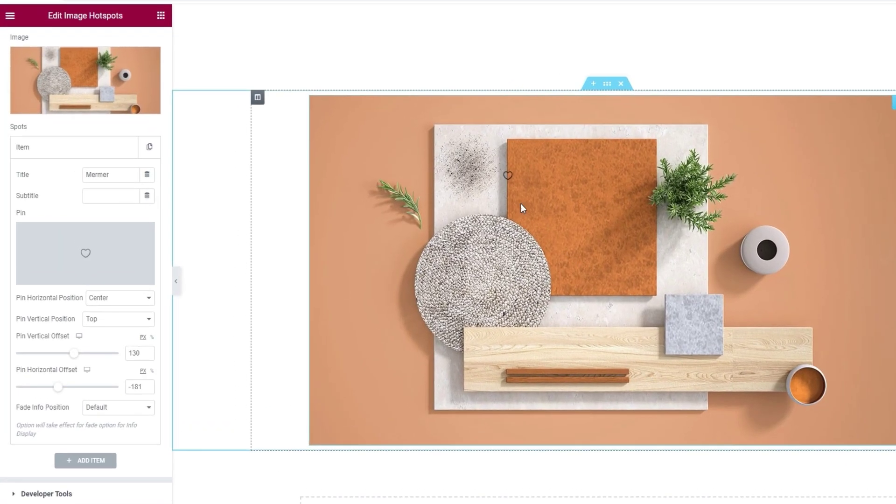
mouse_move(508, 176)
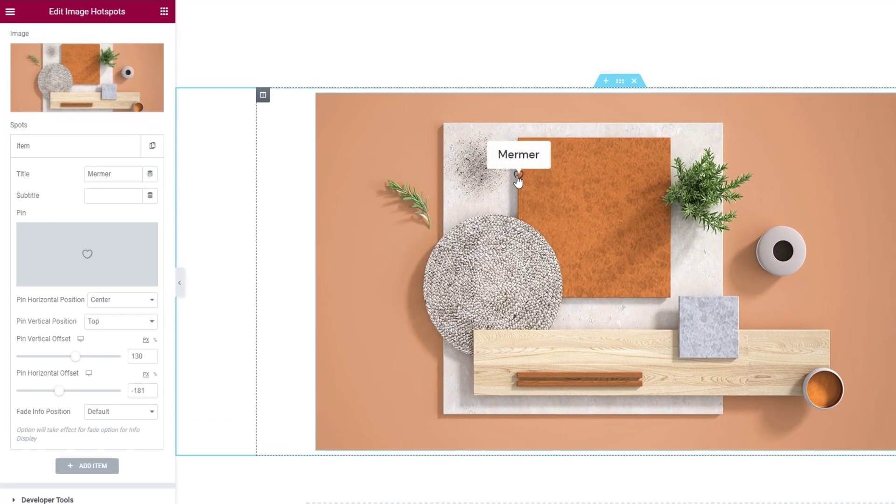
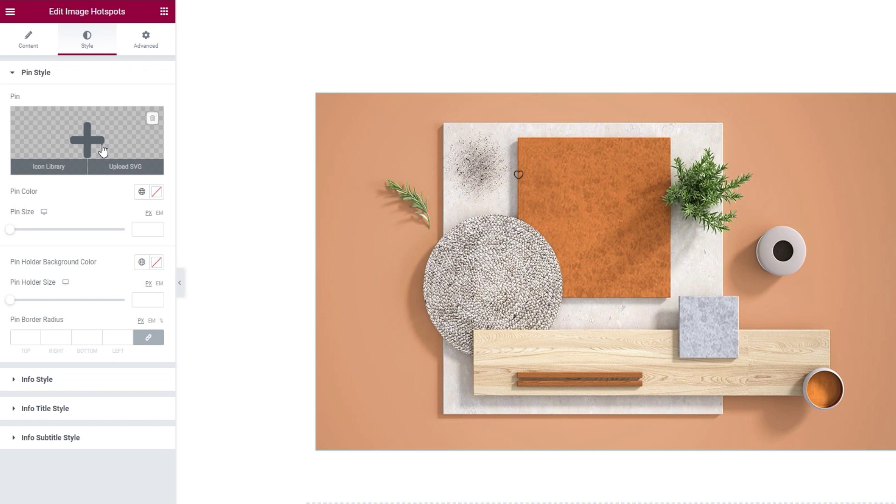
Remove the general plus pin icon in the pin style settings and set the pin color to #d79b76.
click(152, 119)
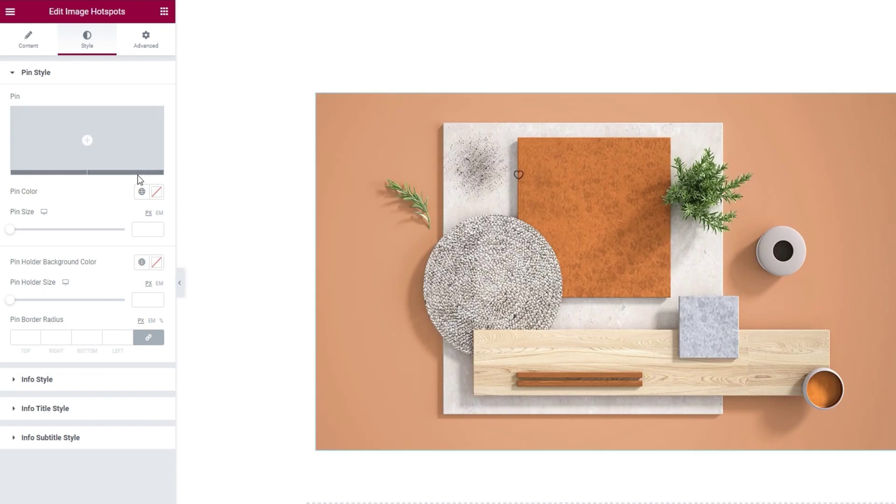
click(157, 192)
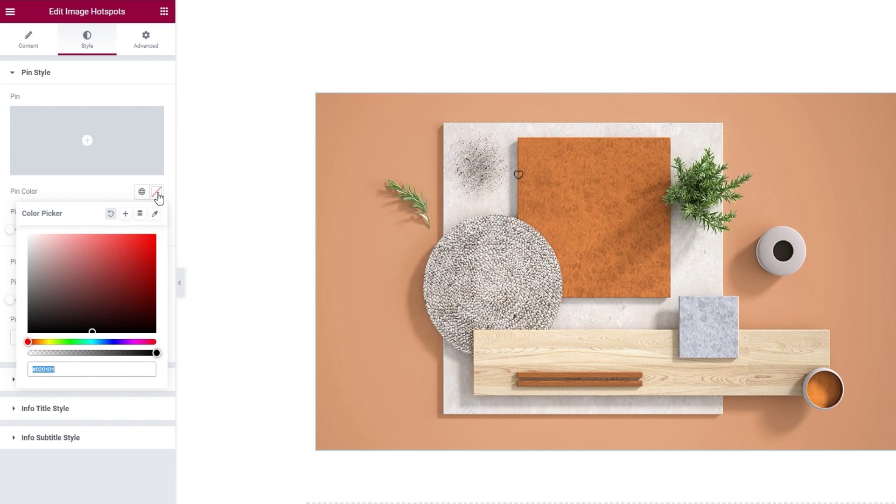
drag(87, 246, 22, 232)
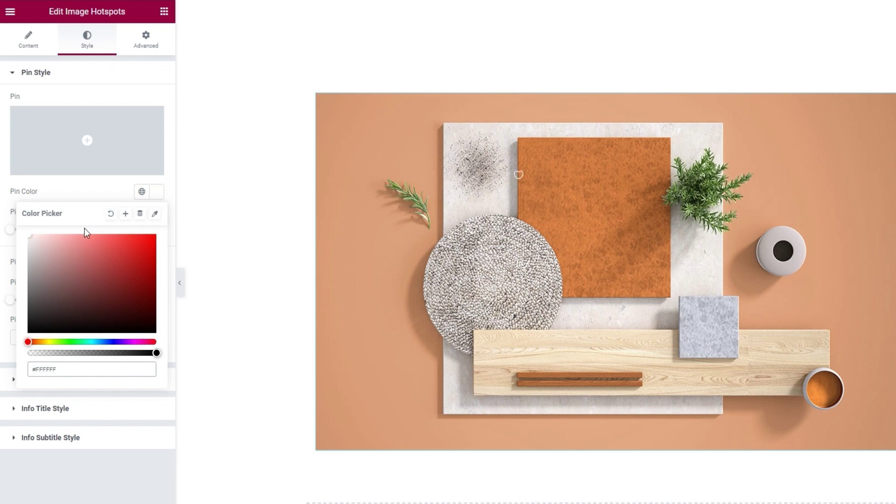
mouse_move(515, 182)
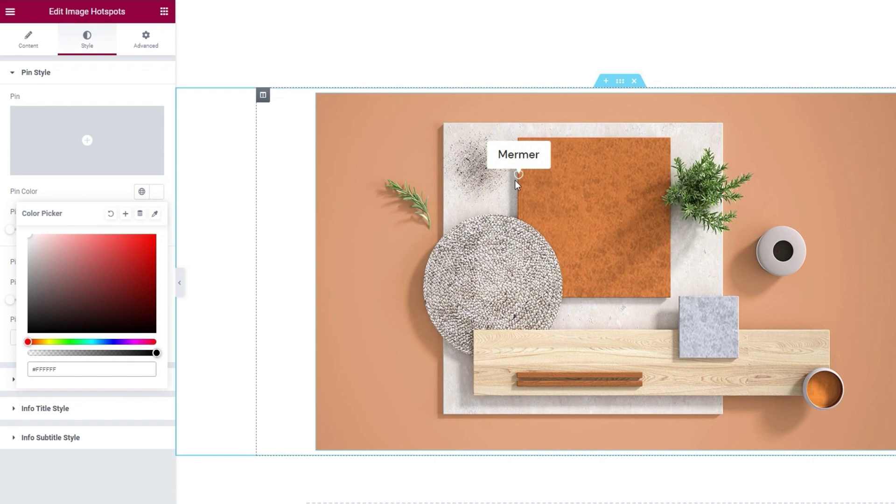
double_click(62, 369)
text(d79b76)
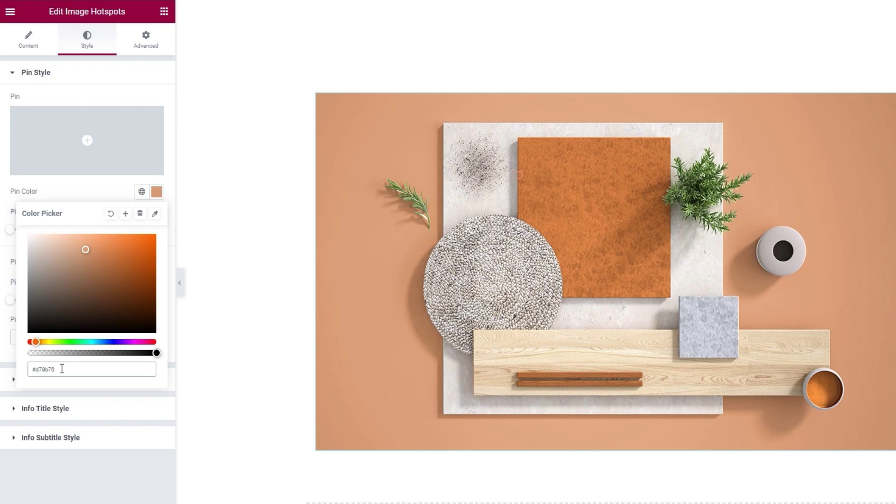
click(117, 192)
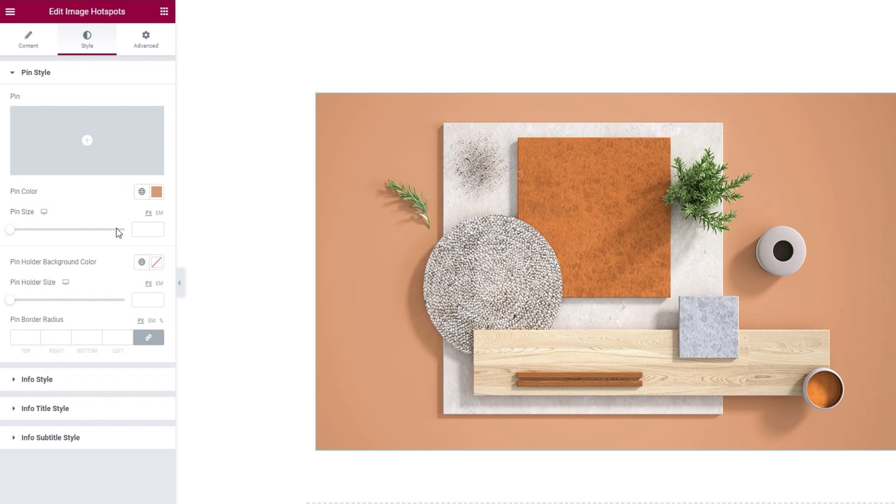
Set the pin holder background color to white (#FFFFFF).
click(156, 263)
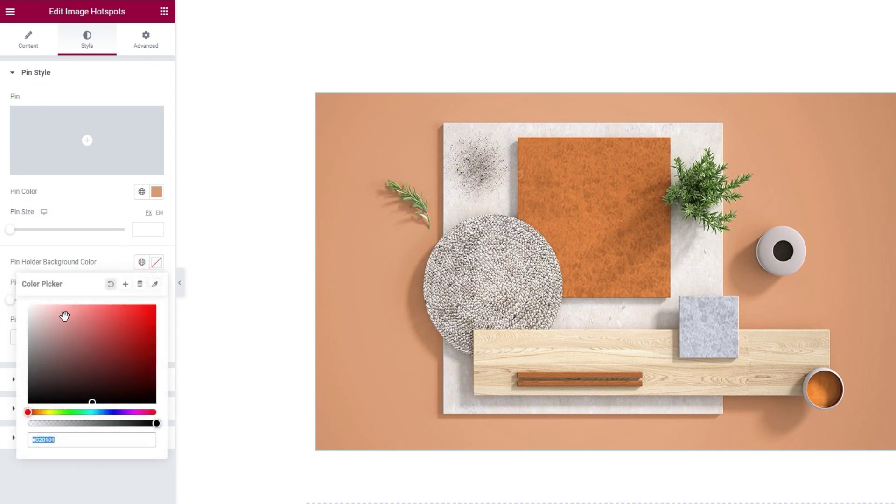
drag(57, 318, 12, 293)
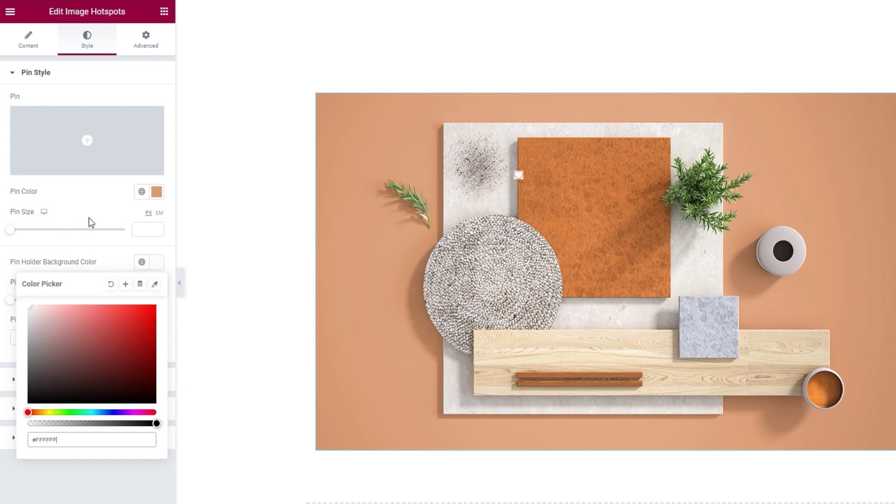
click(102, 208)
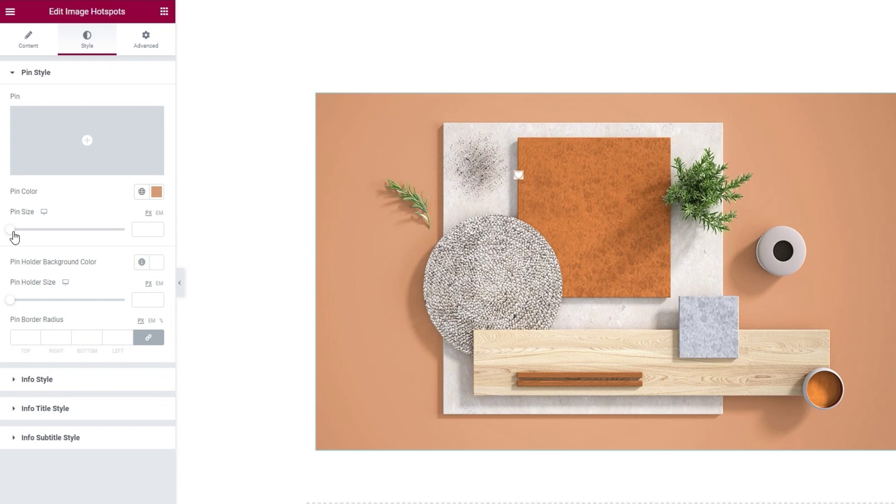
Try a larger pin size of 45 px, then set the pin size to 18 px.
drag(13, 233, 32, 237)
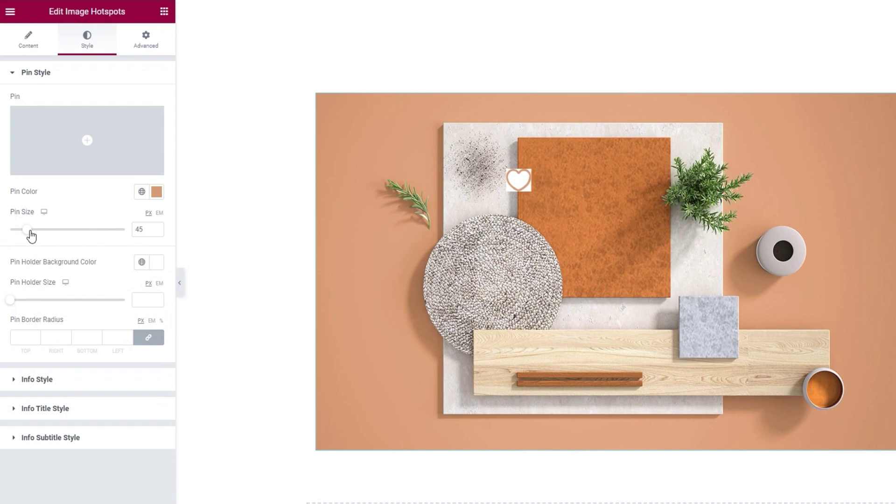
double_click(140, 230)
text(18)
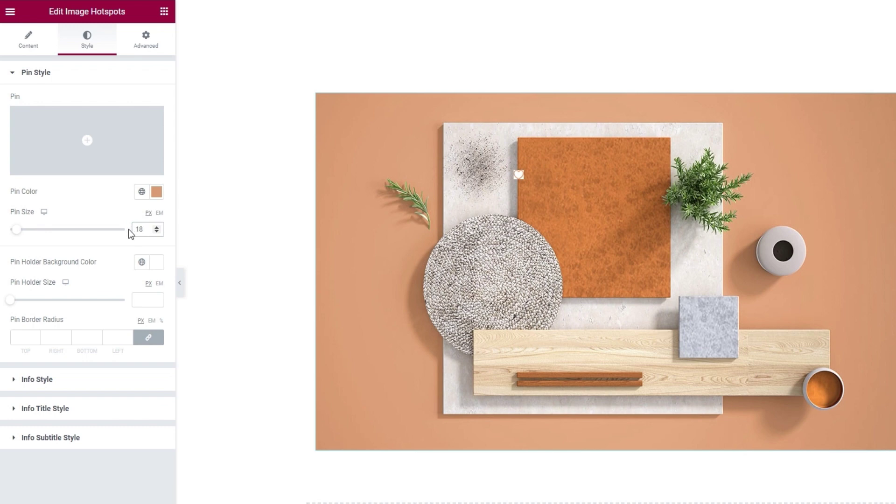
Set the pin holder size to 46 px.
drag(10, 300, 30, 305)
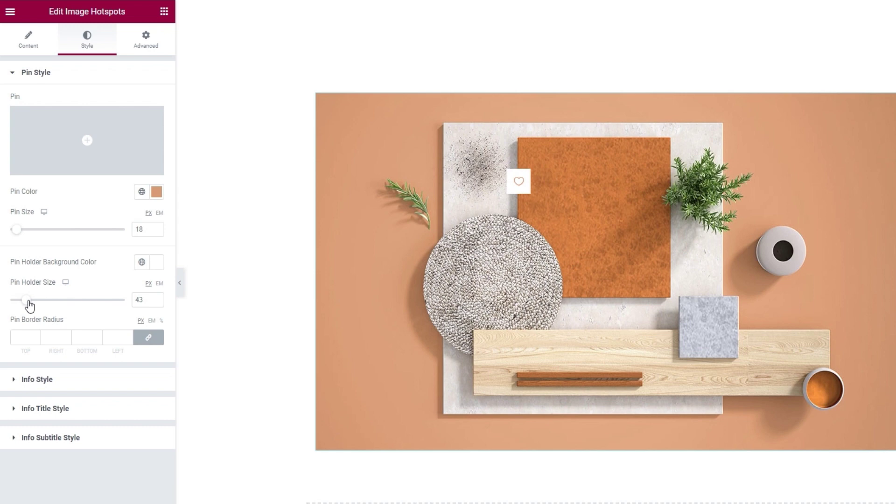
click(156, 297)
click(156, 298)
click(157, 297)
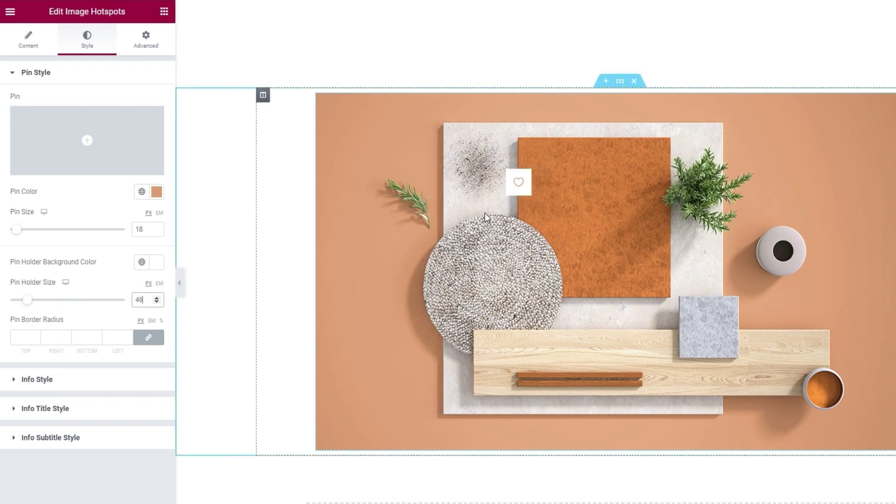
Round the pin holder with a linked border radius of 30 px on all corners.
click(35, 335)
scroll(37, 337, up, 11)
click(36, 335)
click(36, 334)
click(36, 335)
click(36, 334)
click(36, 335)
click(36, 334)
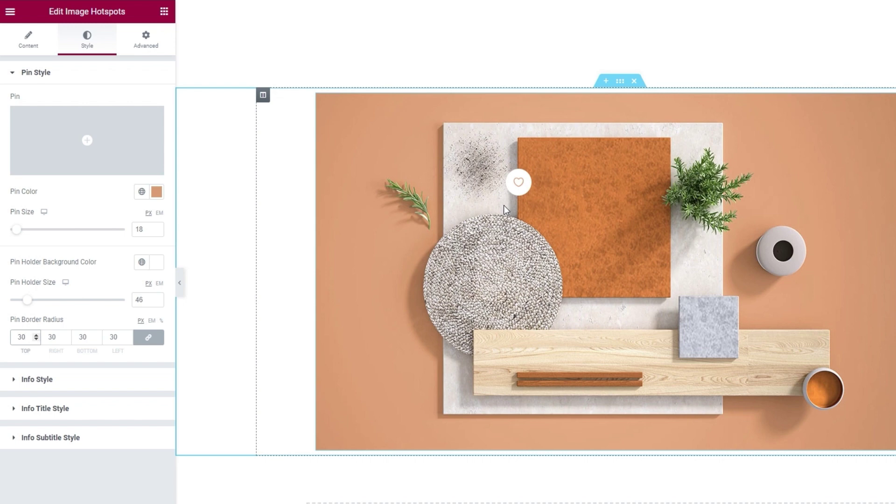
Set the info position to Right in the info style settings.
click(93, 380)
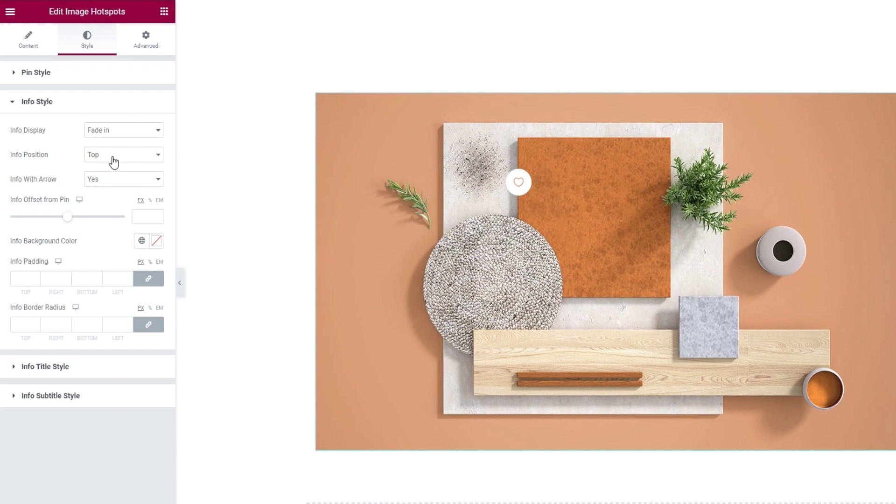
click(132, 154)
click(135, 177)
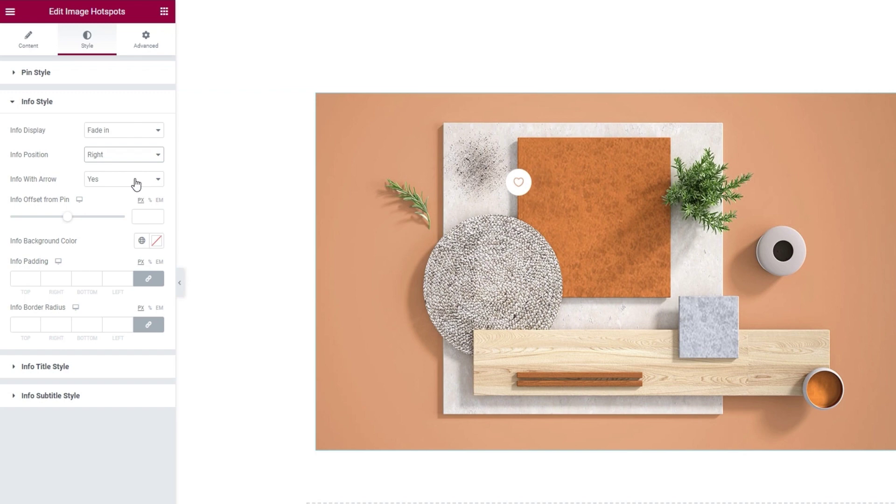
Try info offsets from the pin of 27 and 2 px, previewing the info box, and settle on 11 px.
drag(71, 219, 86, 222)
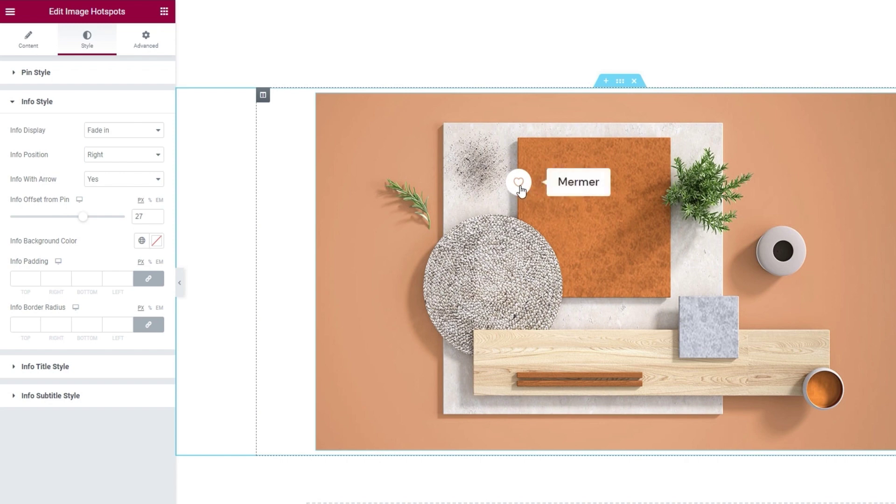
drag(83, 219, 70, 223)
mouse_move(525, 187)
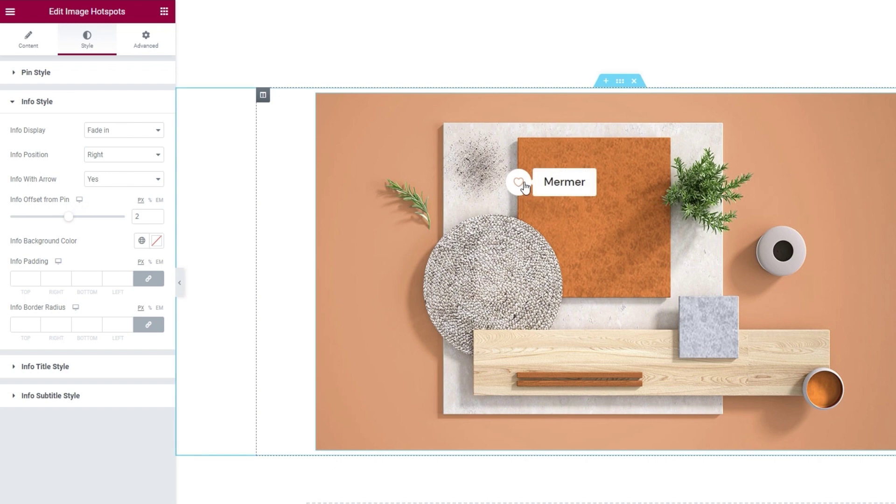
drag(69, 217, 78, 220)
mouse_move(510, 189)
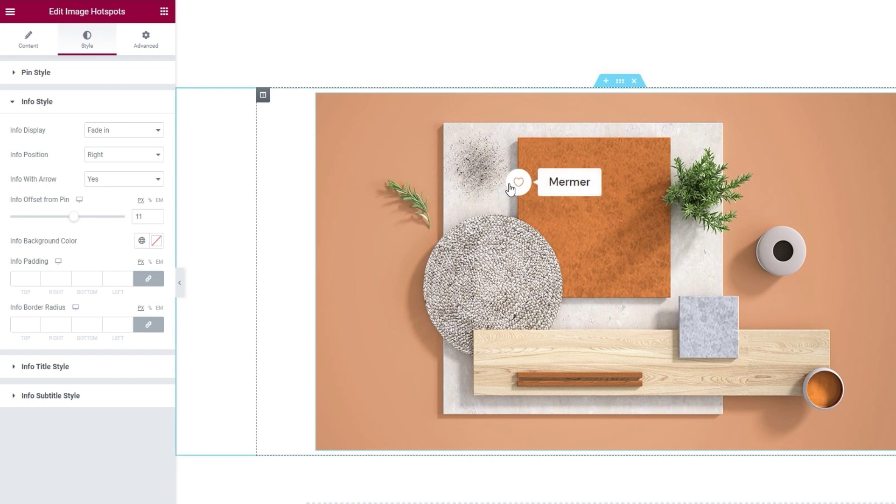
Turn off the info arrow and switch the info display to Reveal, previewing it at the pin.
click(133, 183)
click(123, 198)
click(129, 133)
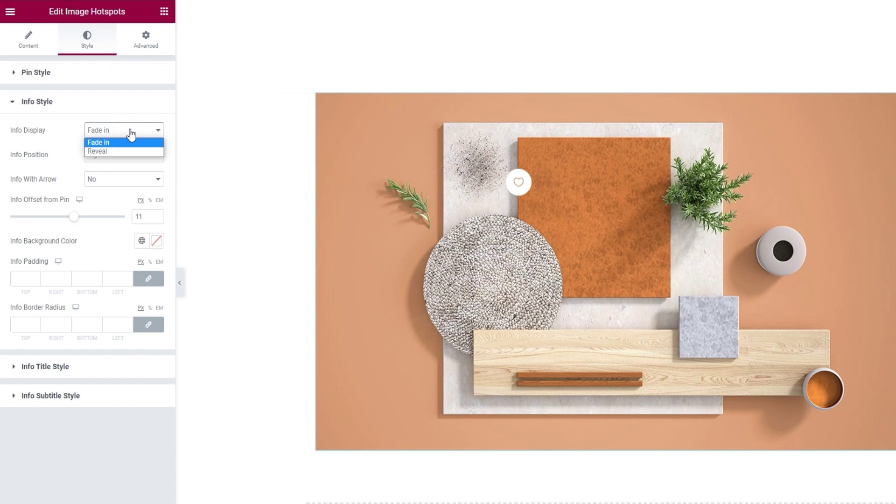
click(117, 150)
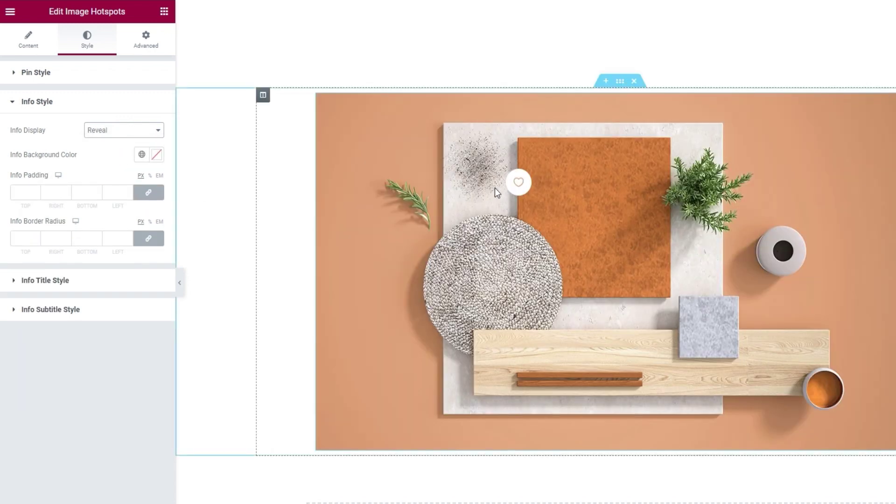
mouse_move(514, 189)
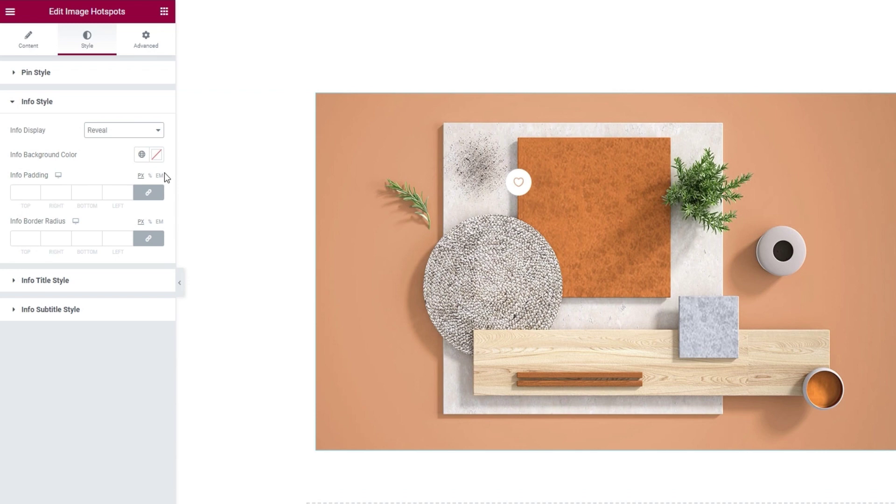
Set the info background color to #4c652f and preview the info box at the pin.
click(156, 154)
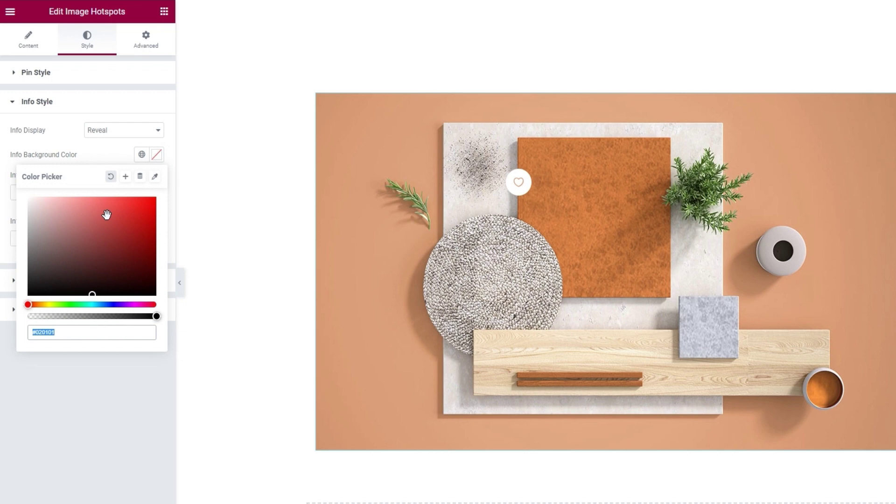
click(89, 216)
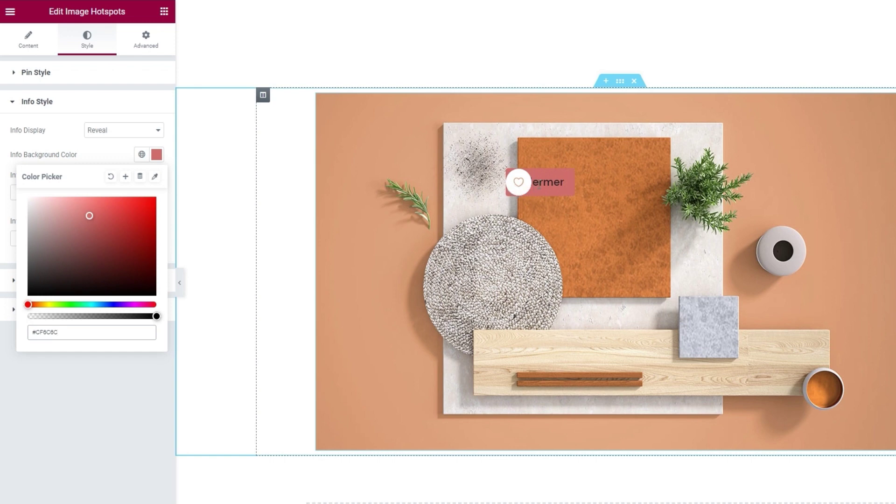
double_click(63, 334)
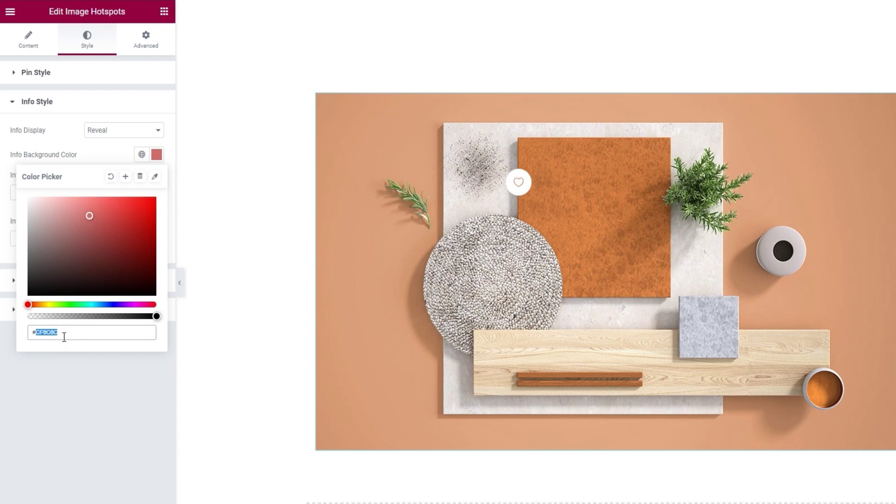
text(4c652f)
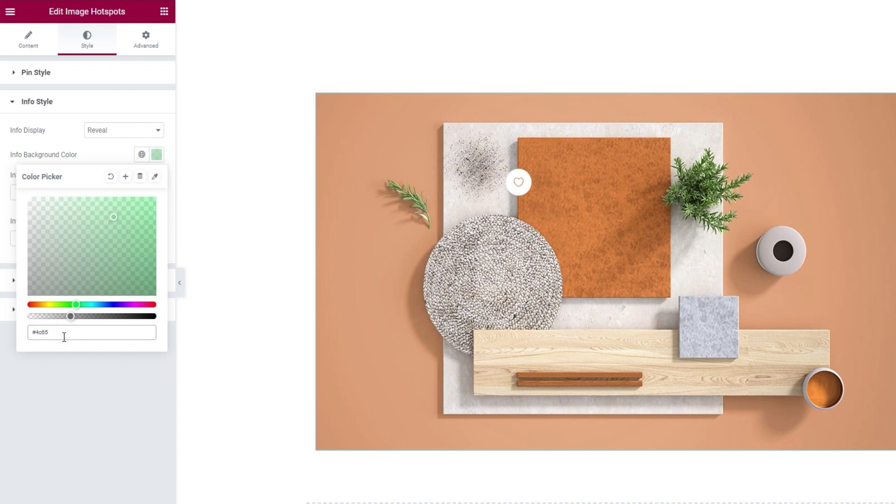
click(111, 145)
mouse_move(521, 185)
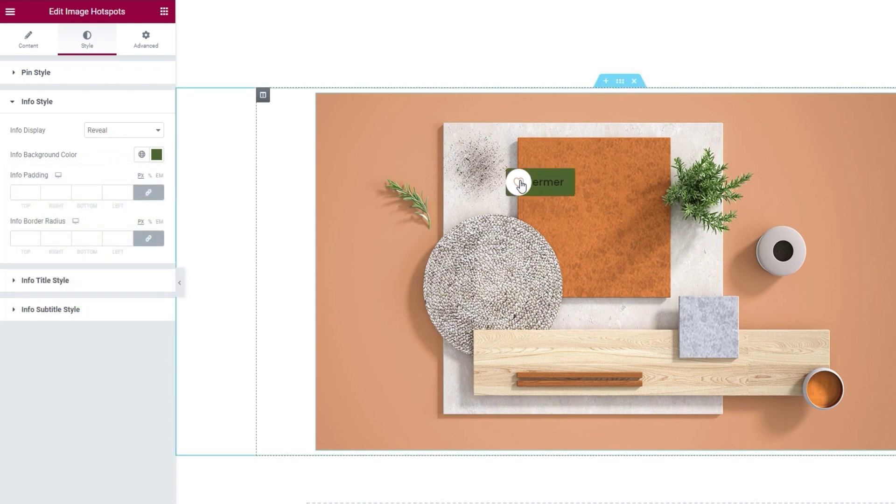
Try a linked info padding of 15 px on all sides and clear the values.
click(36, 190)
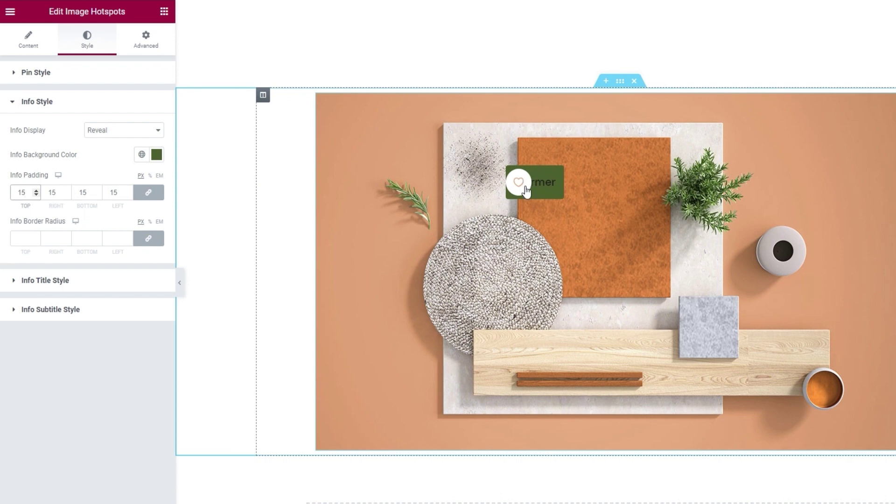
double_click(21, 192)
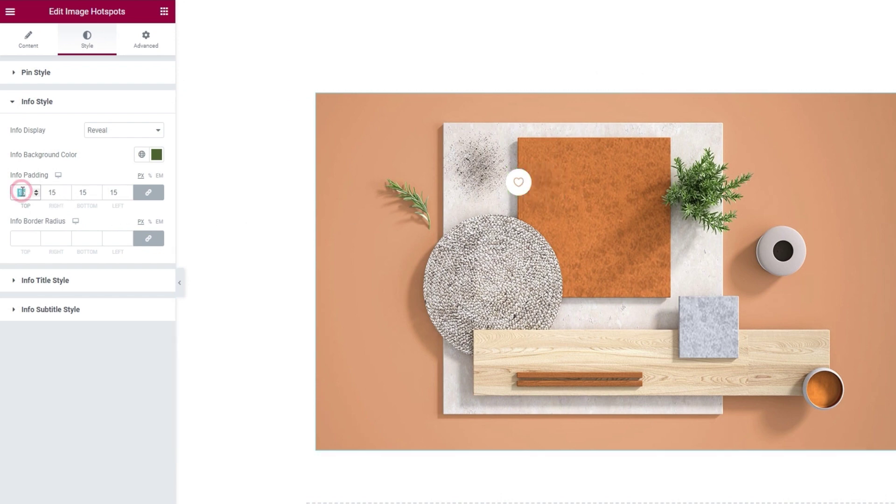
key(BackSpace)
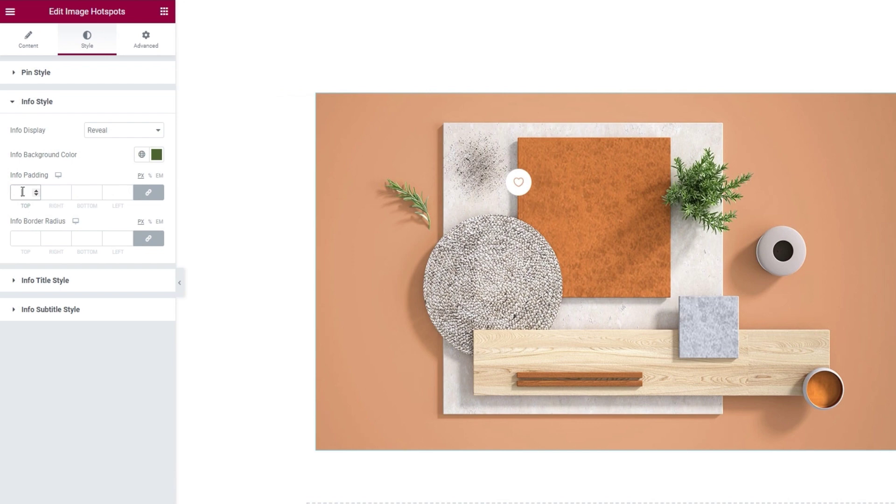
Unlink the info padding and set it to 11 top, 30 right, 12 bottom and 62 left in px, previewing it at the pin.
click(154, 195)
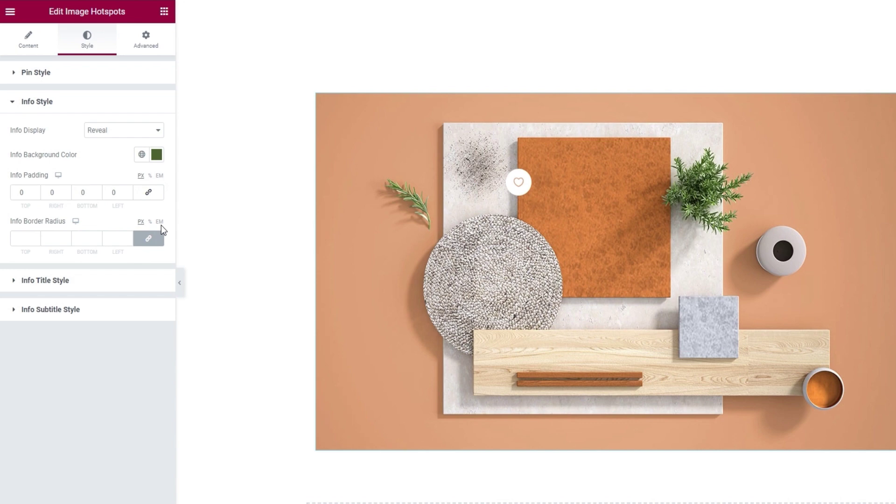
click(28, 193)
text(11)
click(52, 193)
text(30)
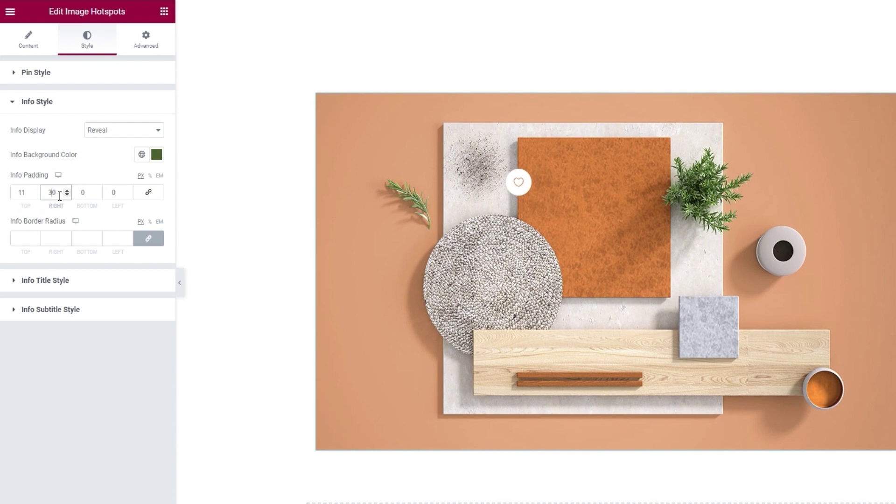
click(76, 193)
text(12)
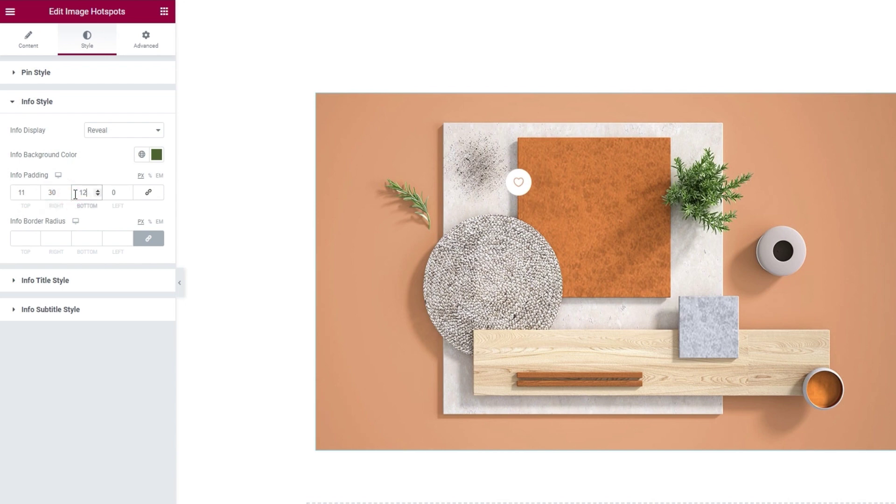
click(116, 193)
text(62)
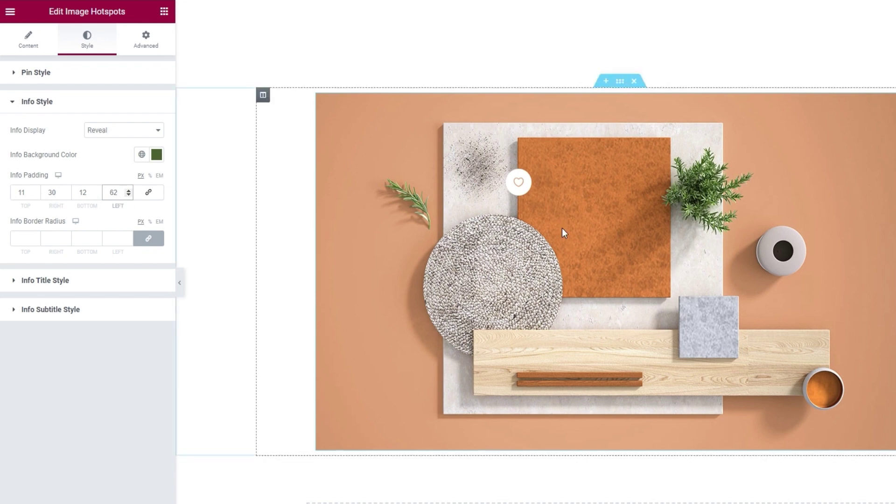
mouse_move(522, 198)
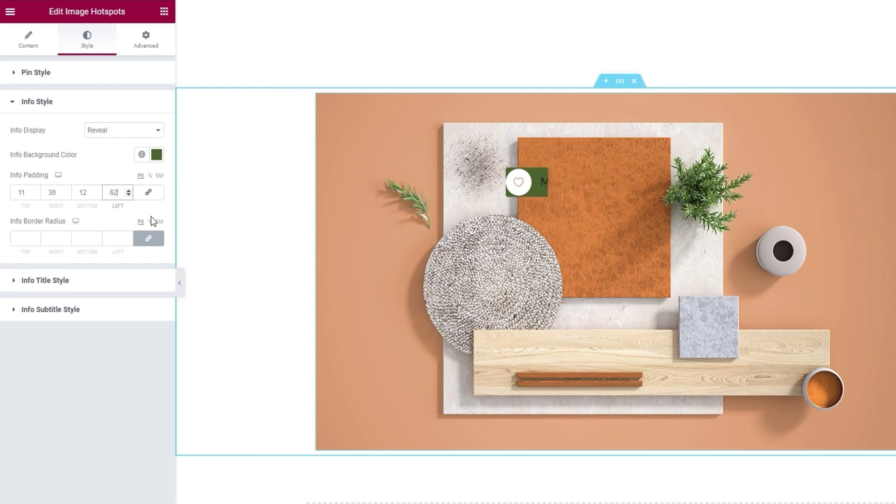
Set a linked info border radius of 16 px on all corners and raise it in small increments.
triple_click(37, 237)
key(BackSpace)
text(16)
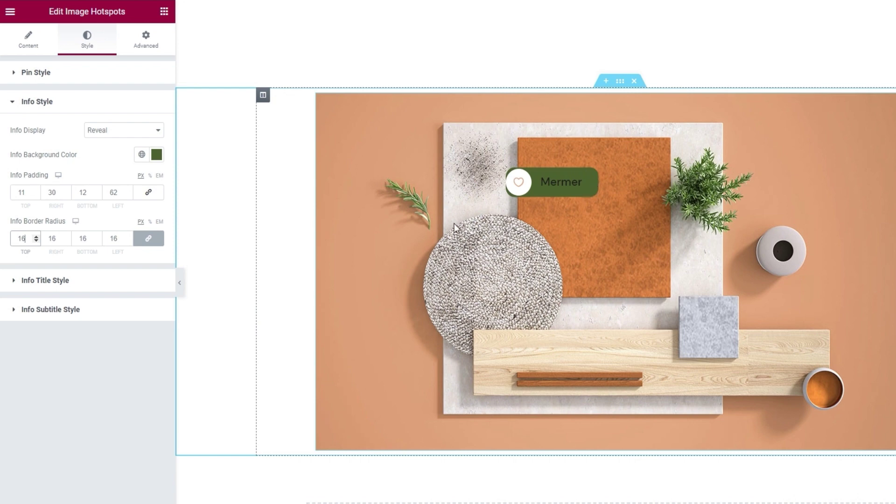
click(36, 236)
click(36, 237)
click(36, 237)
click(36, 236)
click(36, 236)
Review the heading tag choices for the info title, keeping H5.
click(118, 282)
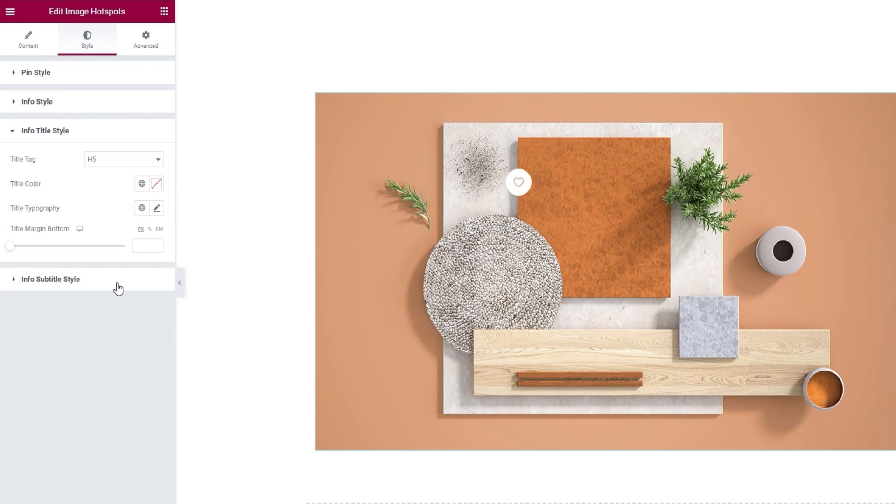
click(132, 161)
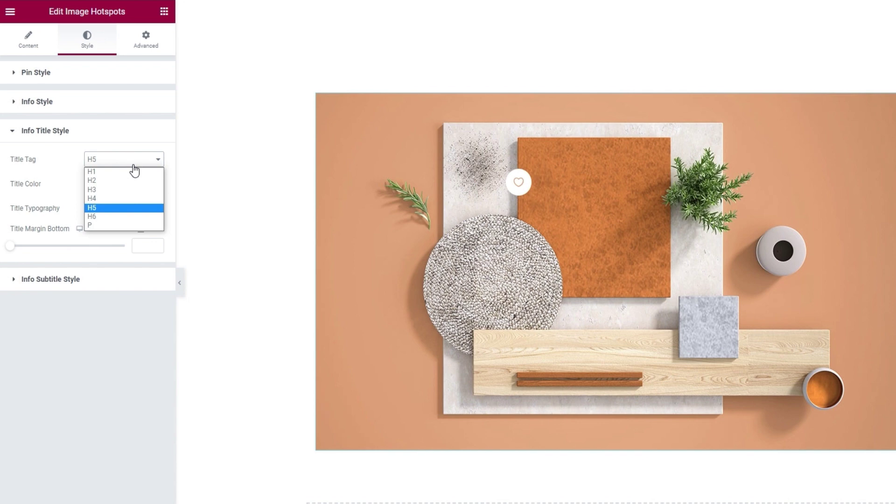
click(133, 164)
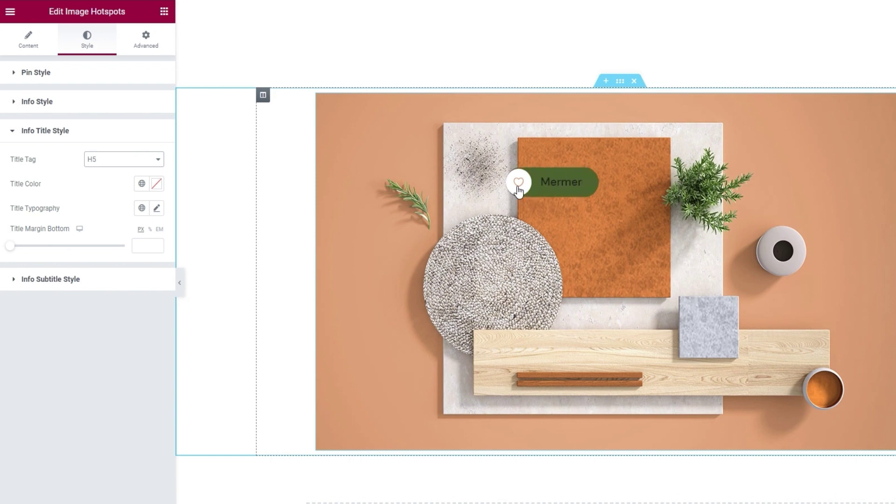
Set the info title color to #FFFFFF and preview it at the pin.
click(156, 184)
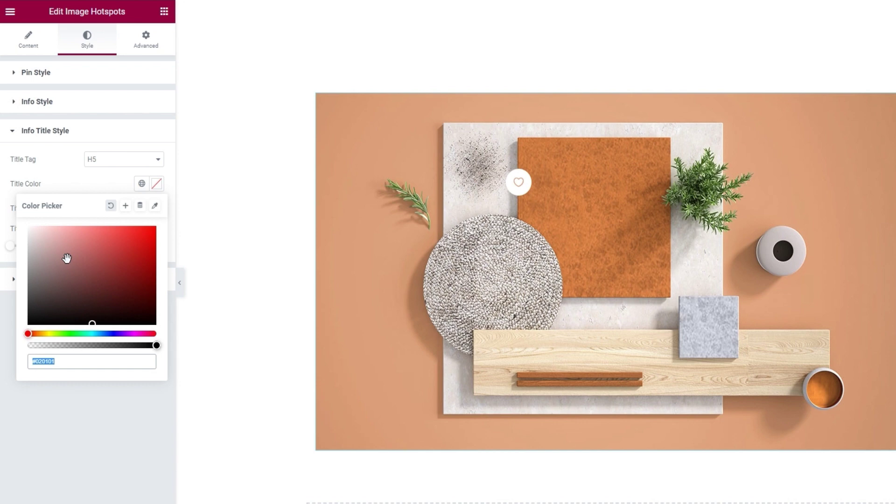
drag(66, 258, 17, 219)
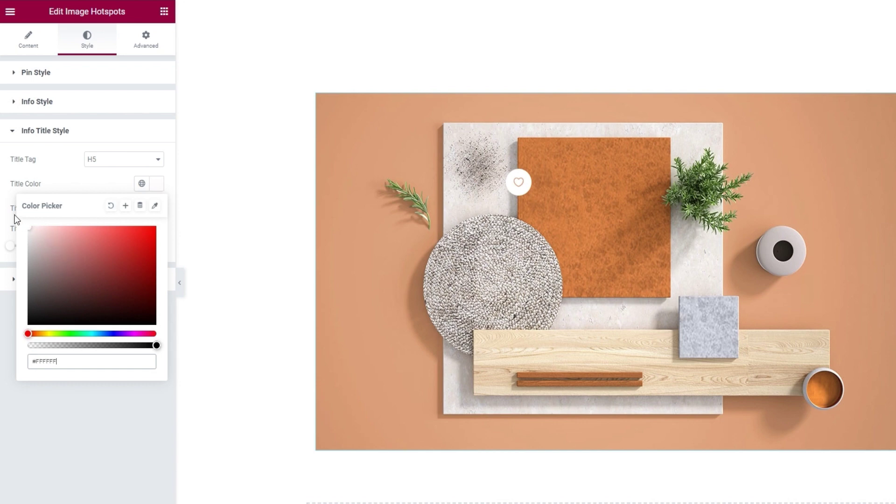
mouse_move(527, 192)
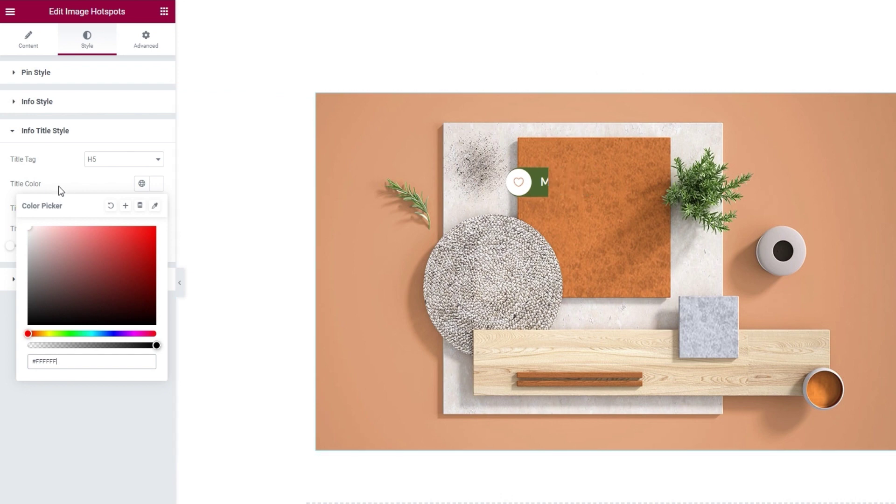
click(72, 174)
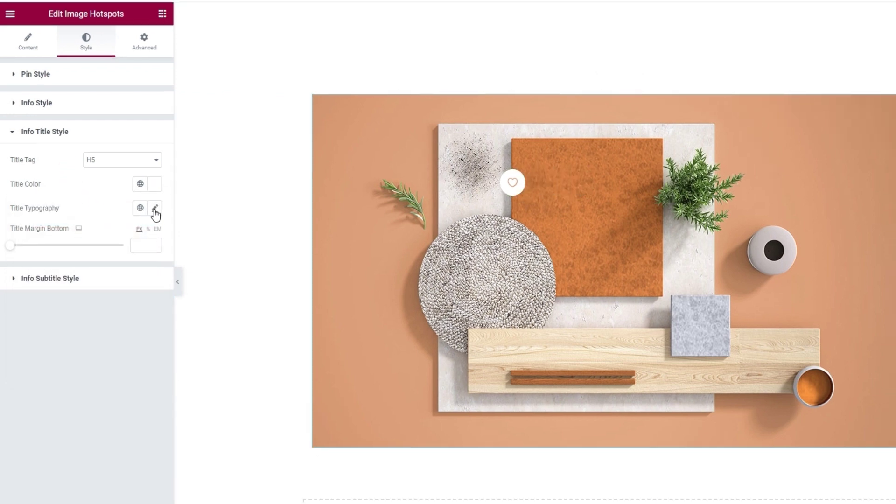
Check the font family choices in the info title typography and set the title size to 17 px, previewing it at the pin.
click(156, 210)
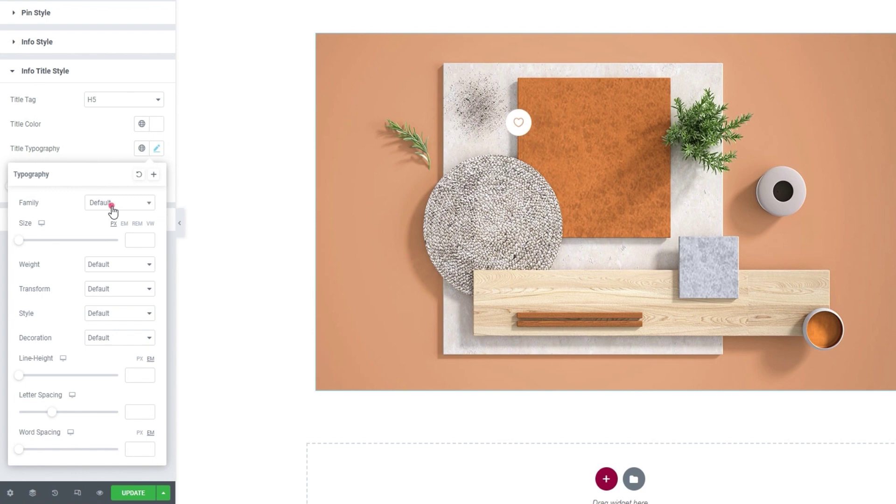
click(101, 256)
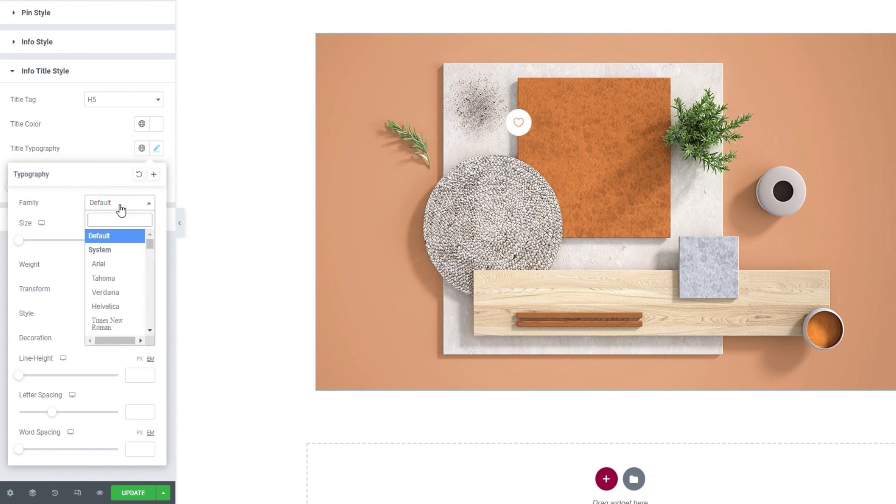
click(120, 205)
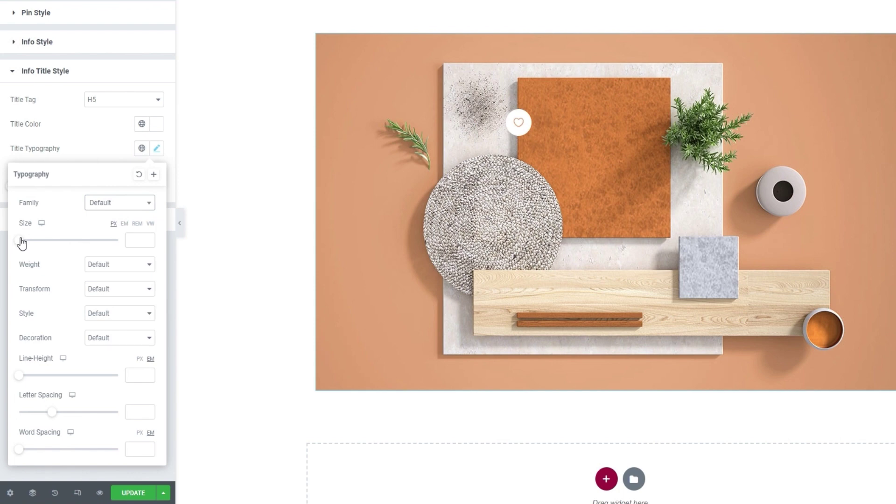
drag(21, 242, 29, 243)
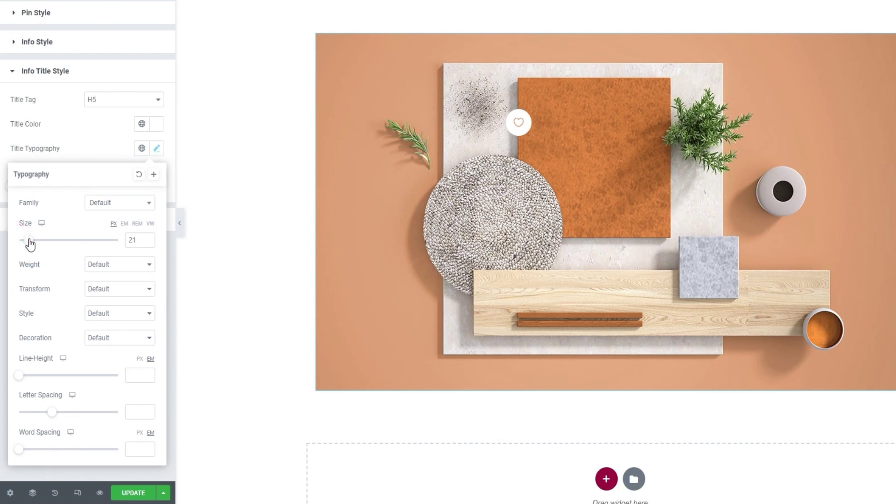
click(147, 242)
click(148, 242)
click(148, 242)
mouse_move(522, 127)
Review the weight, transform, style and decoration options for the info title, keeping the defaults, and preview the title at the pin.
click(95, 264)
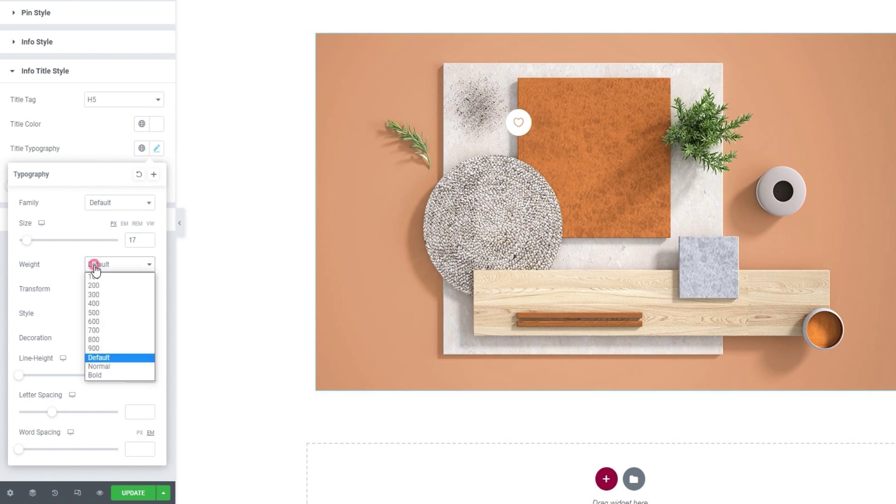
click(122, 264)
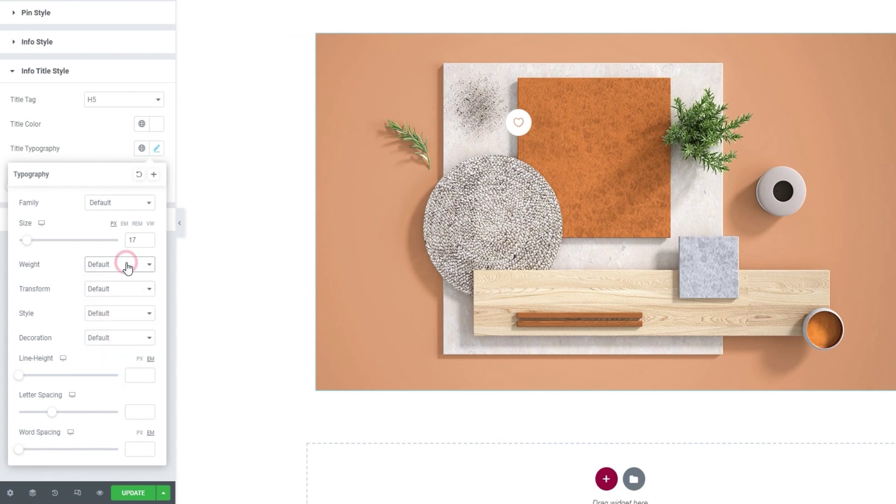
click(121, 287)
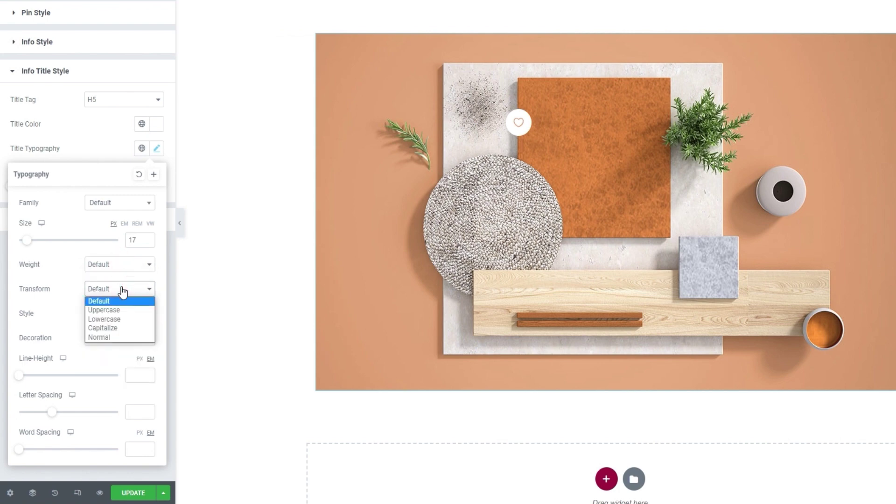
click(121, 299)
click(123, 313)
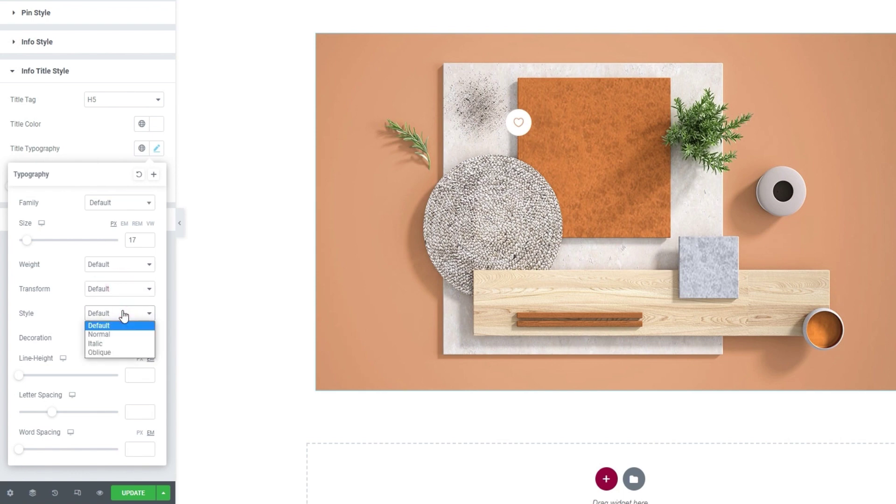
click(123, 314)
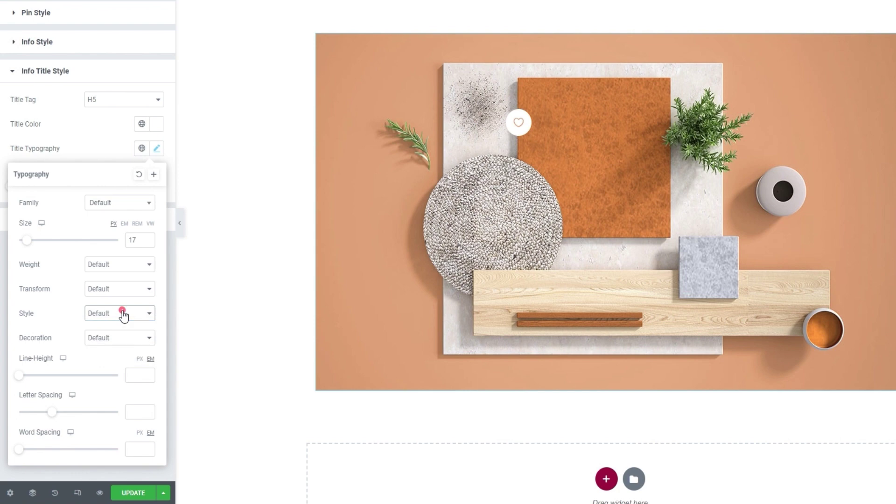
click(115, 338)
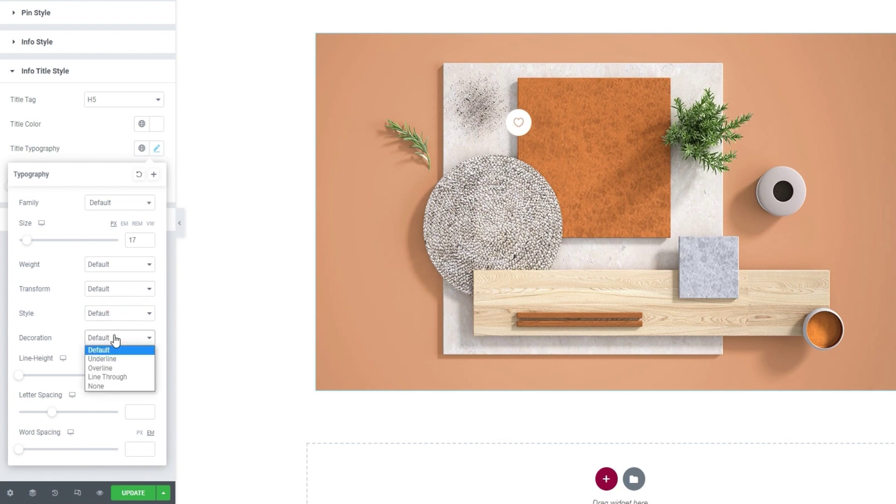
click(116, 339)
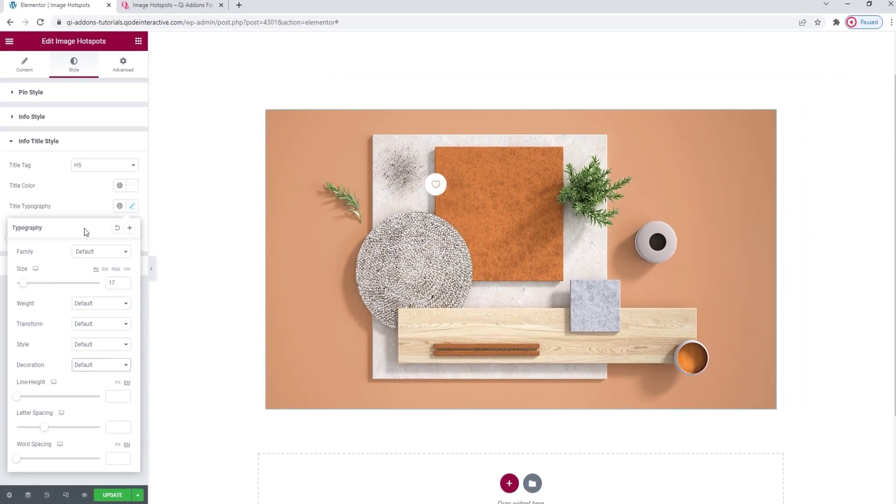
click(102, 143)
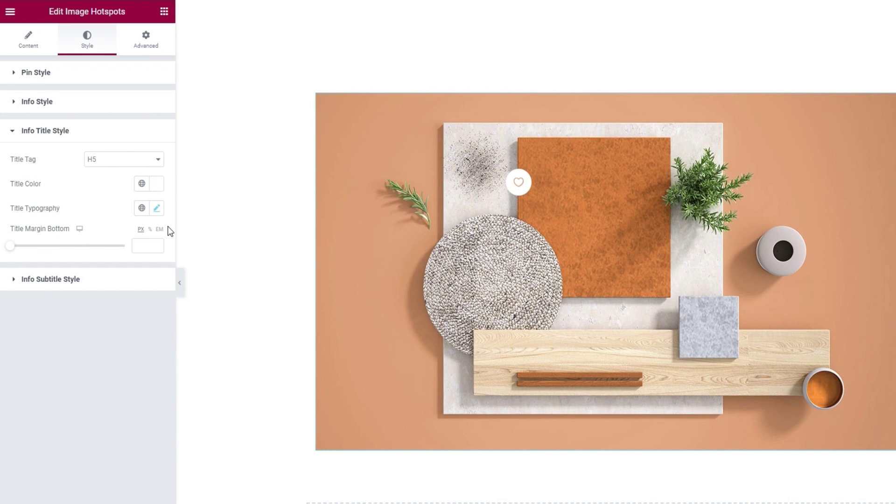
mouse_move(514, 186)
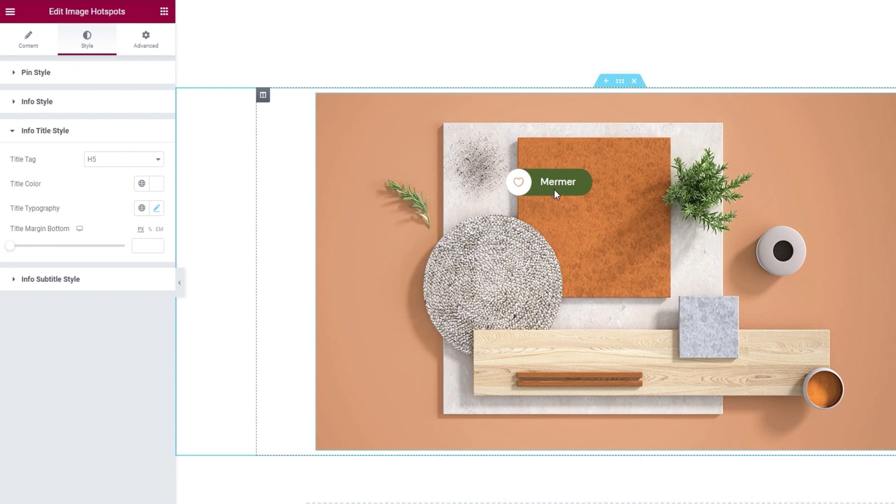
Examine the color and typography options for the info subtitle without changing them.
click(107, 277)
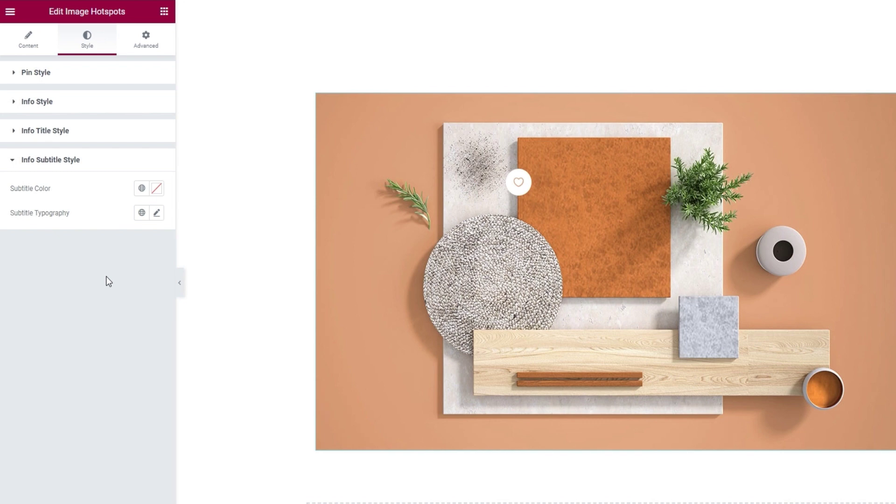
click(156, 189)
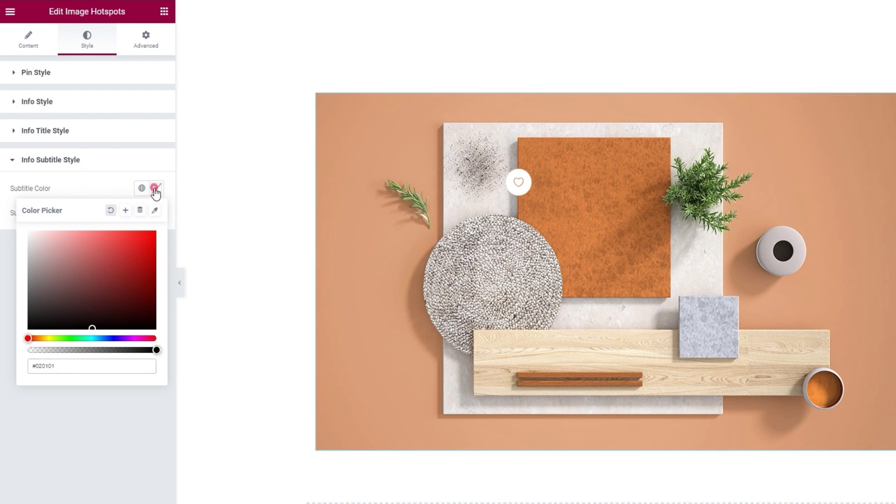
click(156, 189)
click(154, 213)
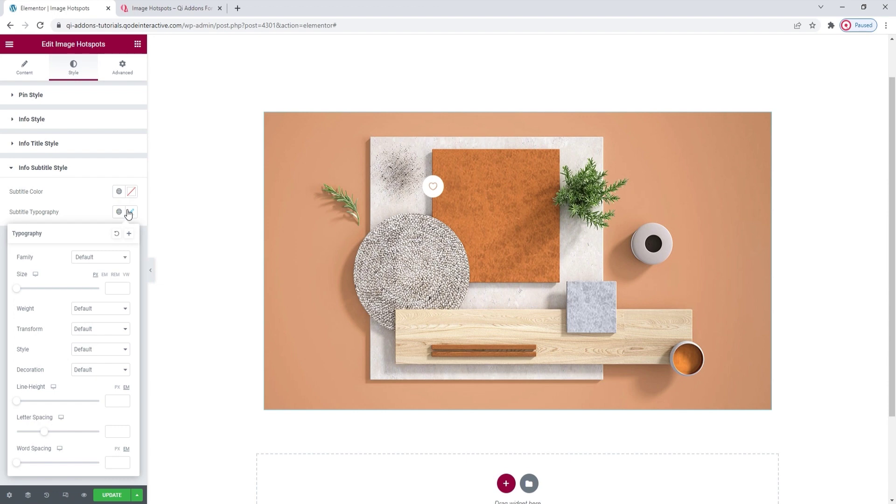
click(91, 203)
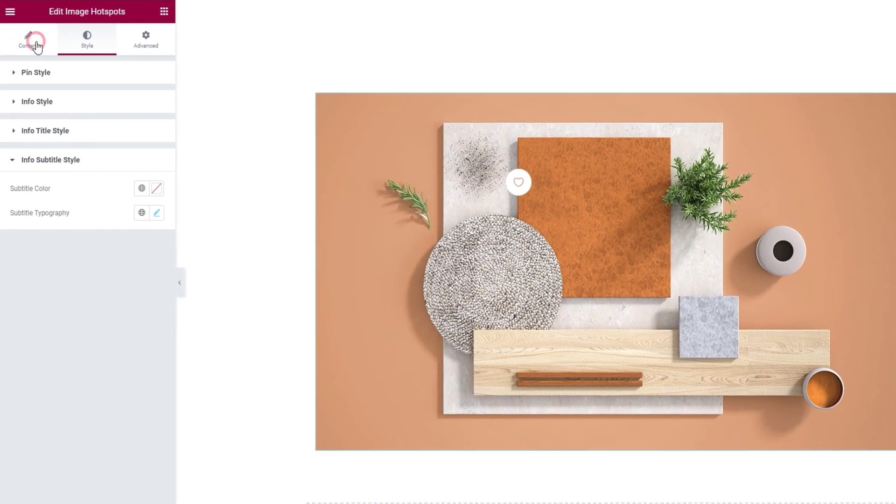
Preview the styled info at the pin and set Show Shortcode Snippet to Yes in the widget's developer settings.
click(32, 73)
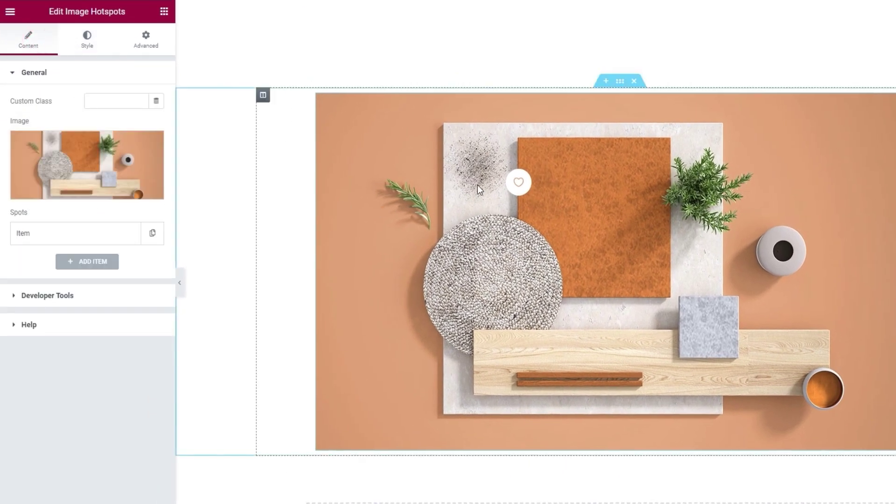
mouse_move(518, 183)
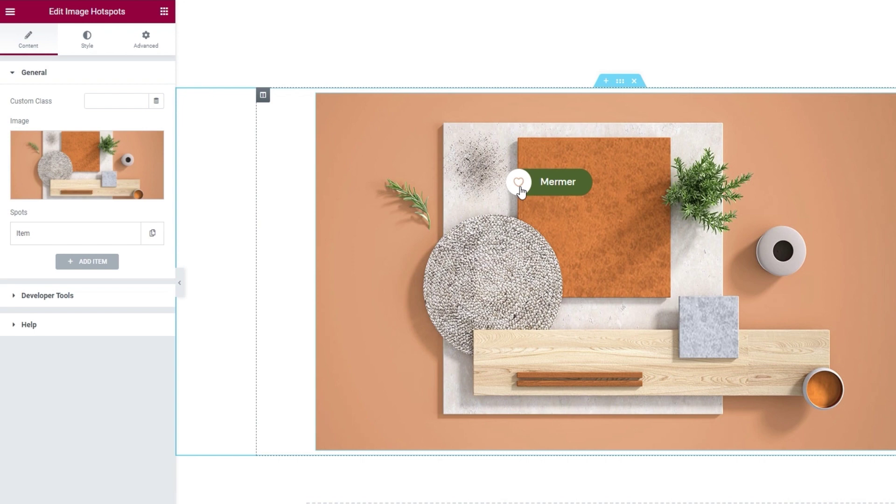
click(121, 301)
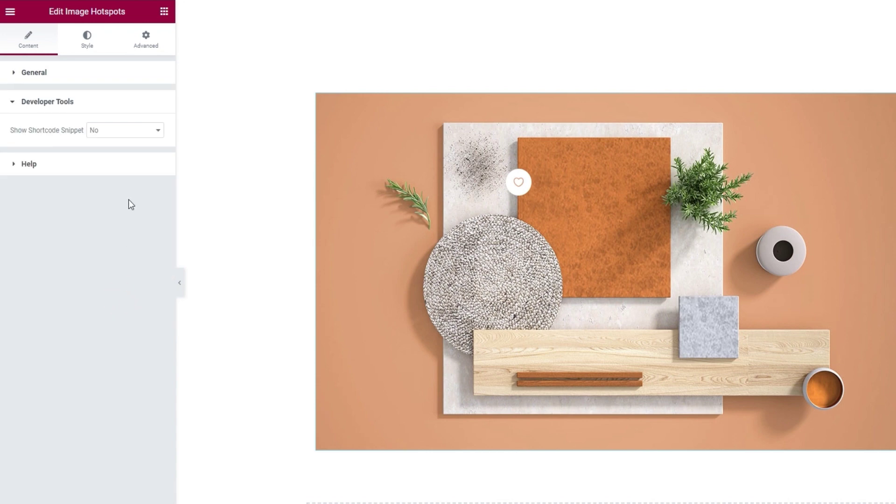
click(132, 132)
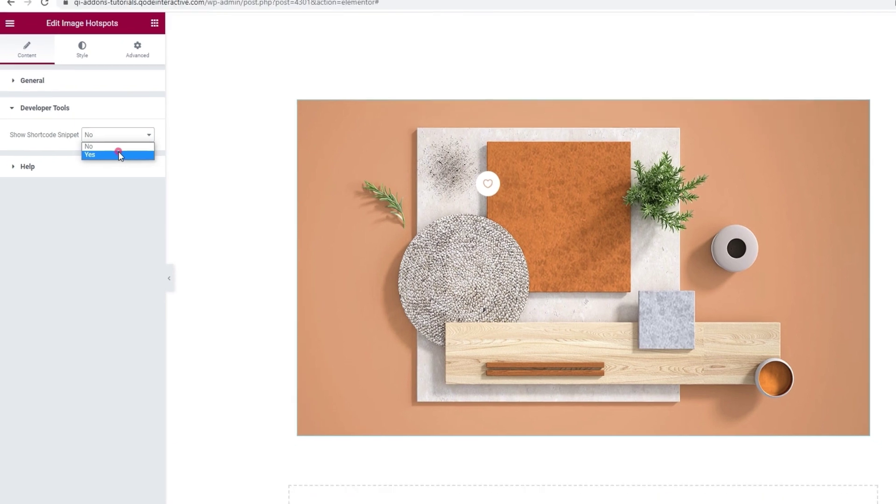
click(120, 156)
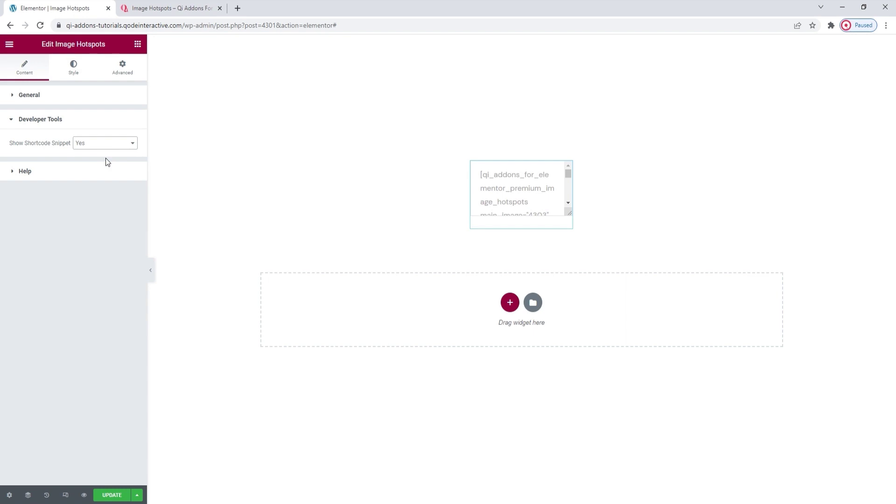
Set Show Shortcode Snippet to No in the developer settings and view the widget's help links.
click(100, 144)
click(98, 154)
scroll(166, 200, down, 2)
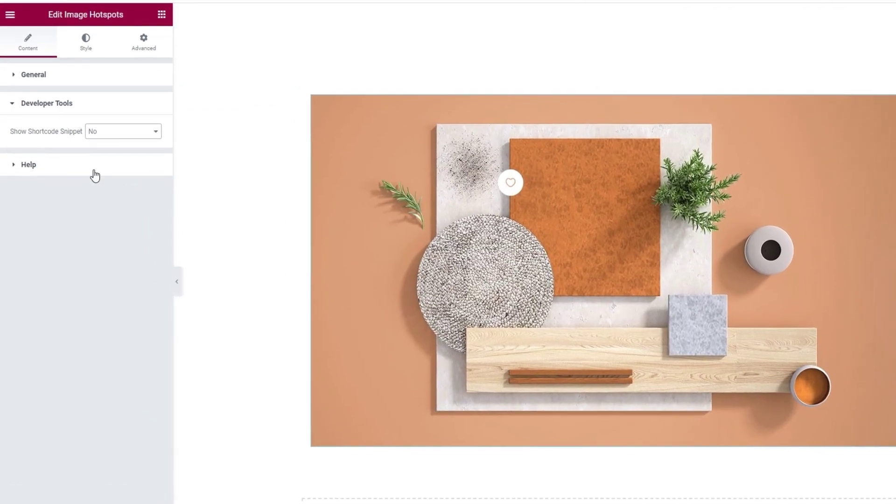
click(80, 177)
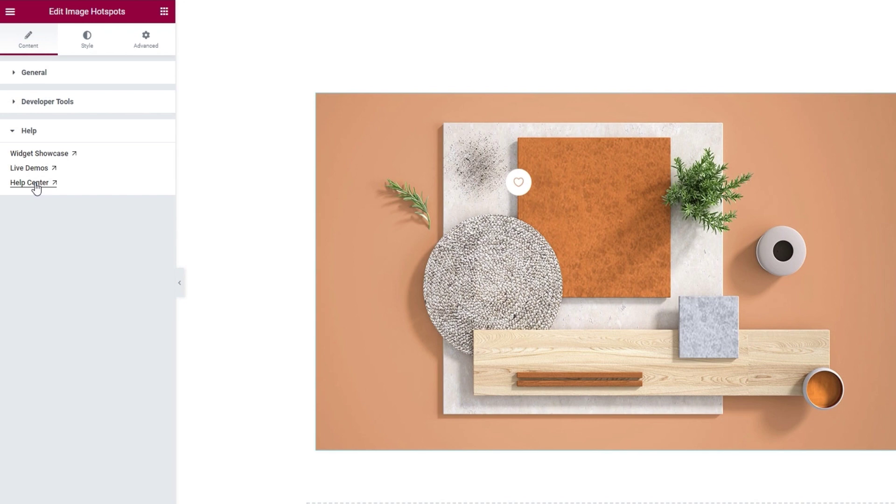
Duplicate the existing hotspot item in the widget's general settings.
click(60, 75)
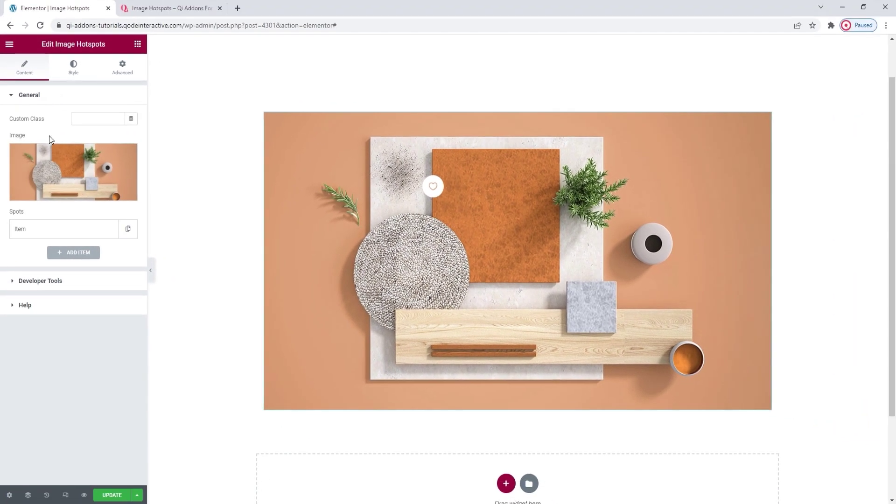
click(124, 233)
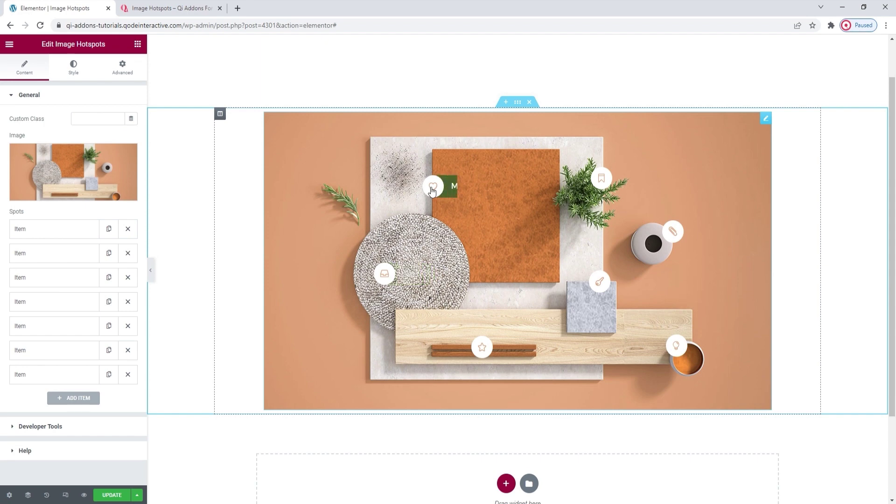
Preview the info boxes at the bookmark, paperclip, bulb and star pins on the image and save the page.
mouse_move(593, 181)
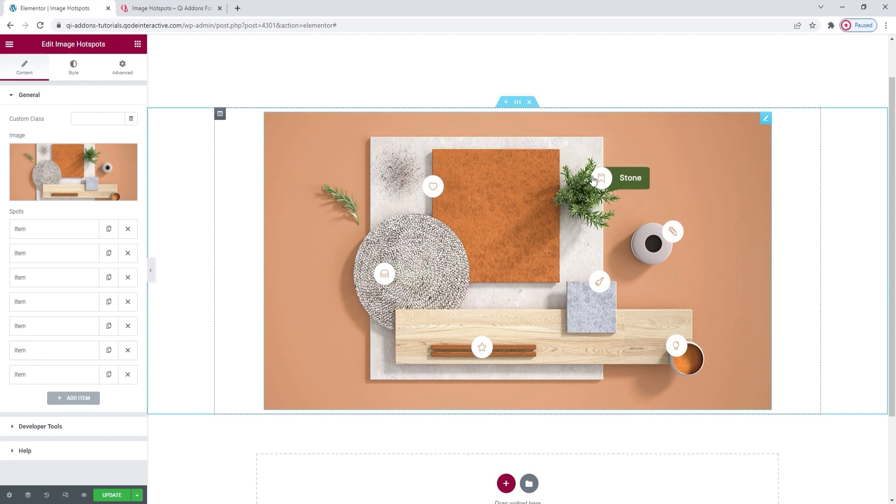
mouse_move(671, 241)
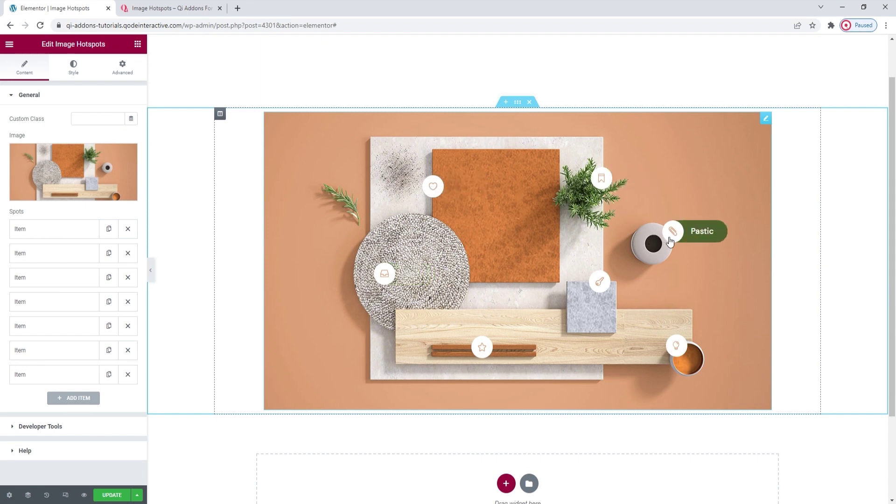
mouse_move(683, 344)
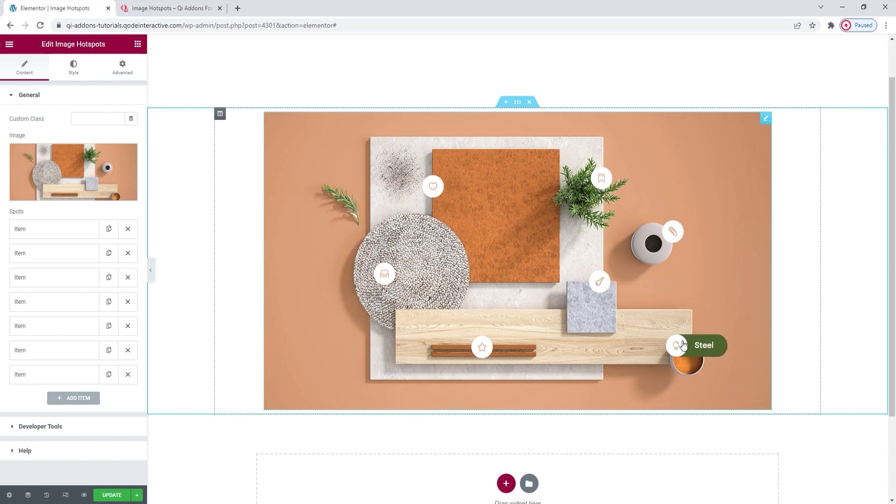
mouse_move(493, 355)
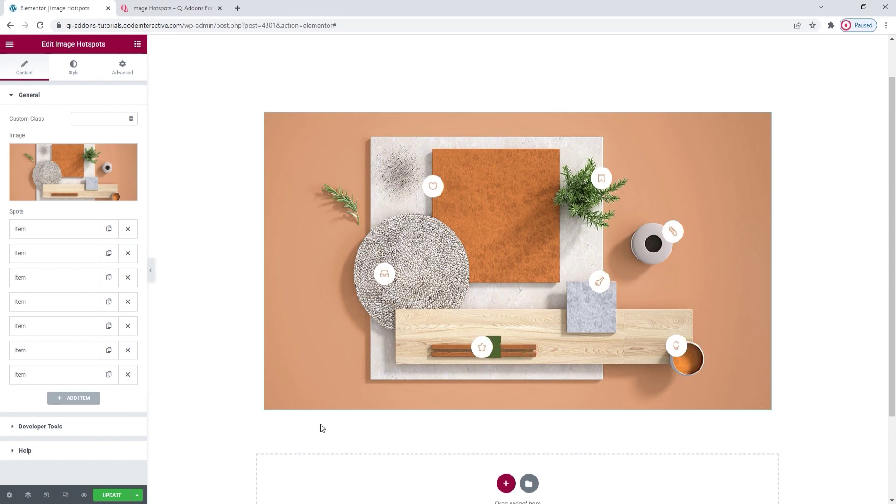
click(120, 495)
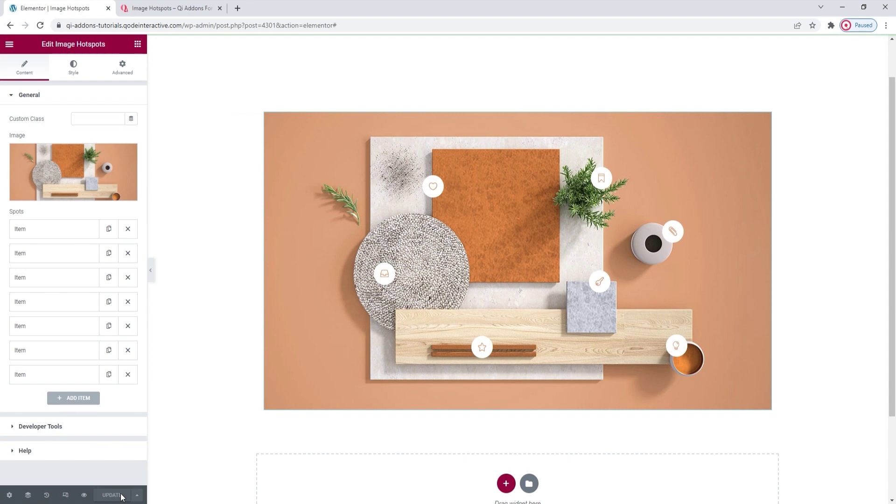
Switch to the Image Hotspots demo page and review its example sections from the beginning to Interactive hotspots.
click(200, 9)
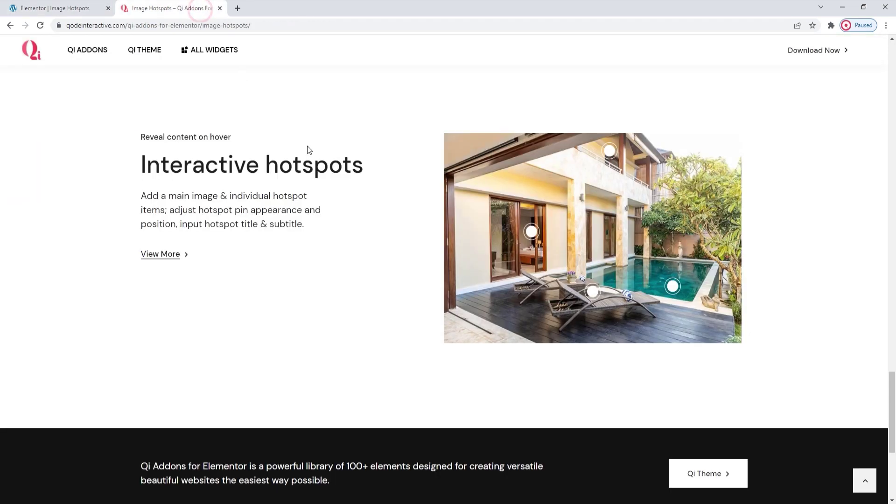
click(866, 480)
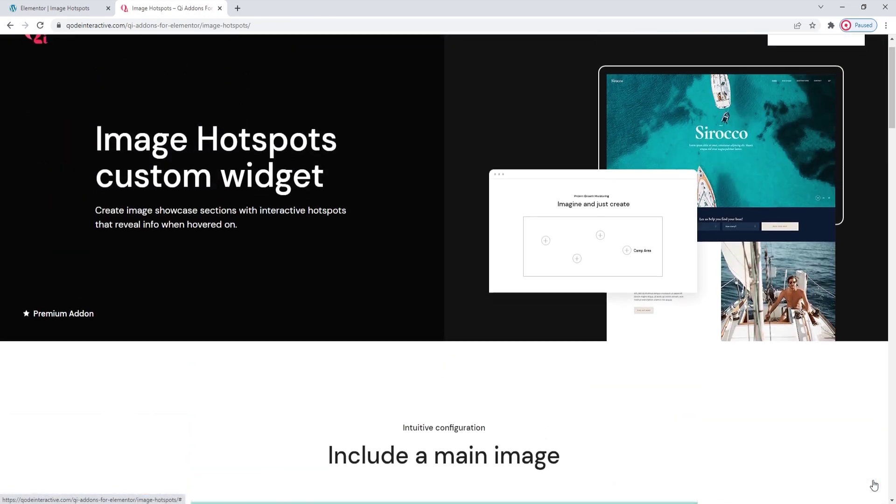
drag(895, 60, 894, 263)
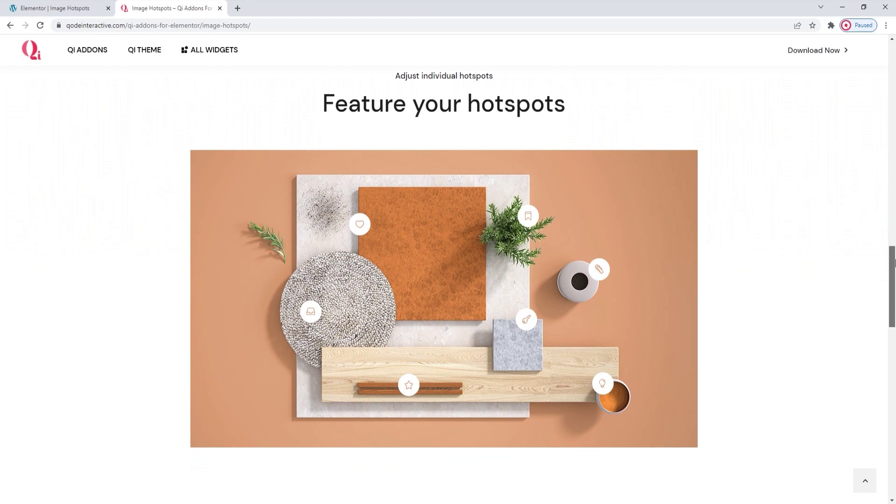
drag(894, 263, 895, 387)
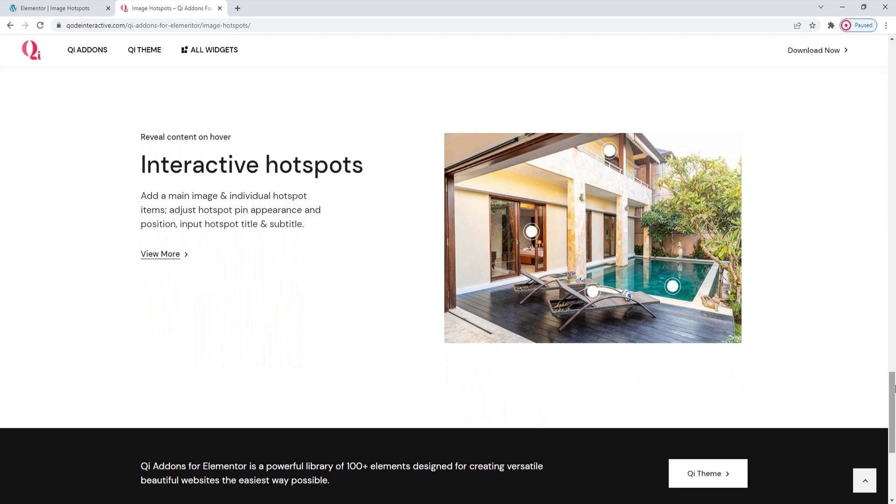